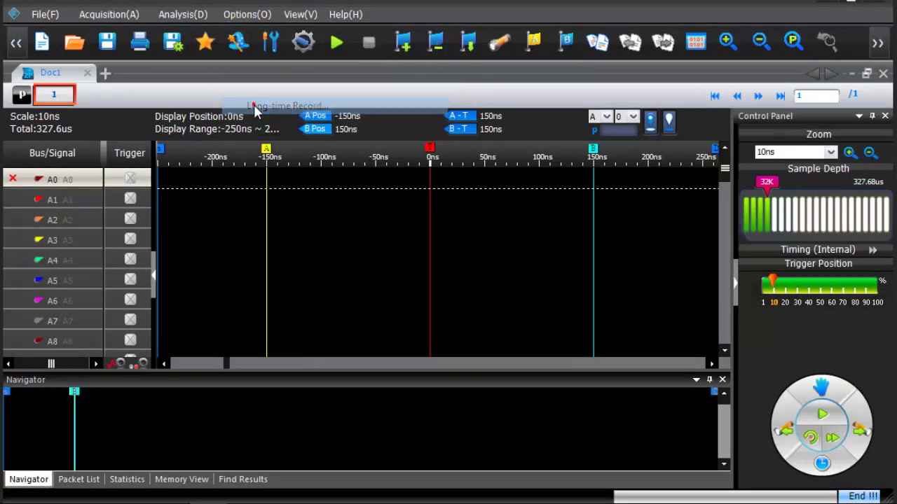
- Enable long-time recording of 8 channels for 0h 1m 0s, stored on D:\
click(273, 119)
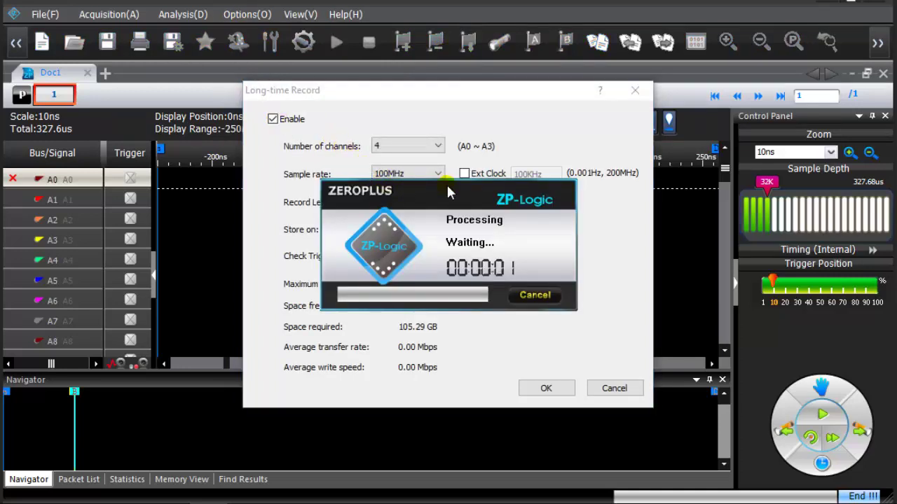
click(439, 146)
click(420, 170)
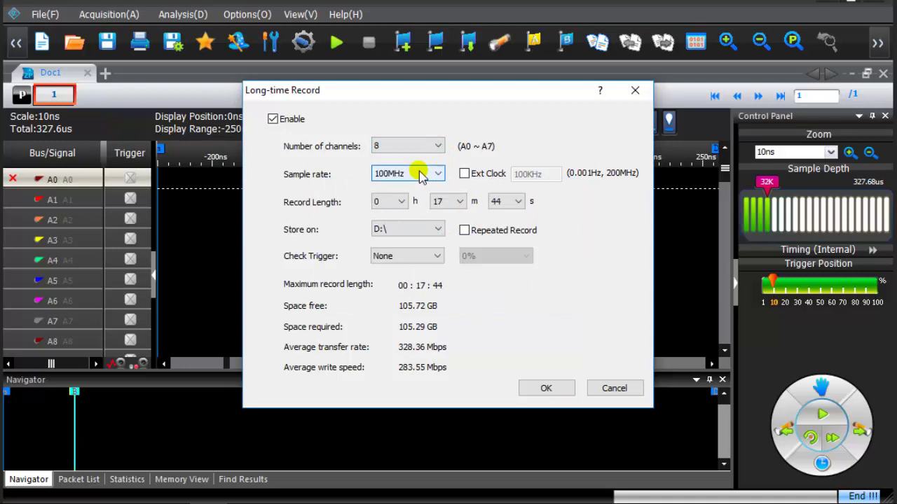
click(460, 202)
click(449, 226)
click(517, 201)
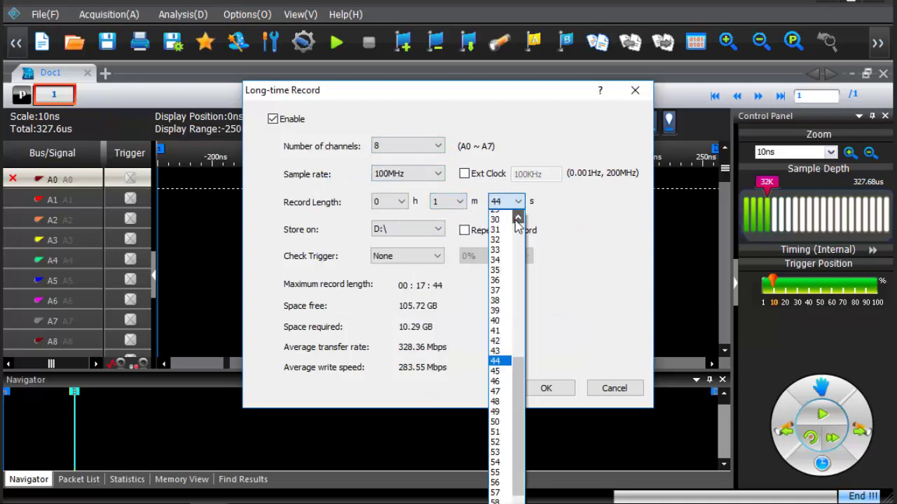
click(495, 216)
click(437, 226)
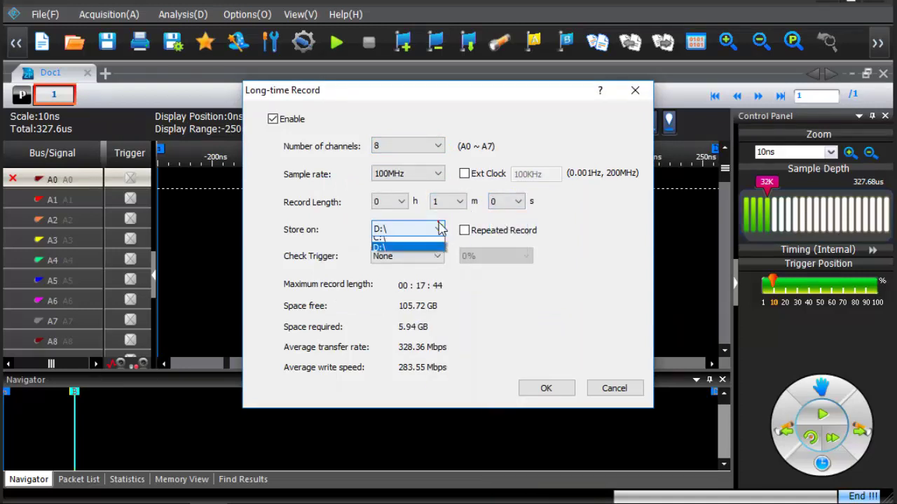
click(438, 223)
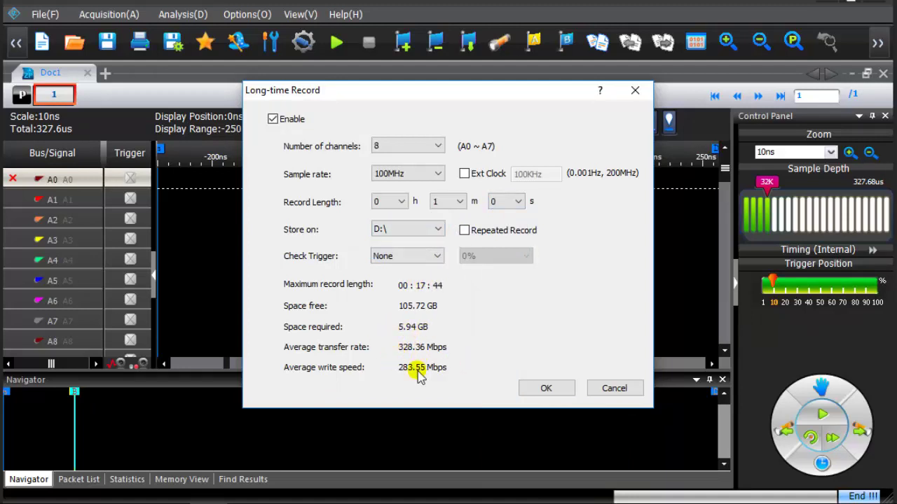
click(562, 393)
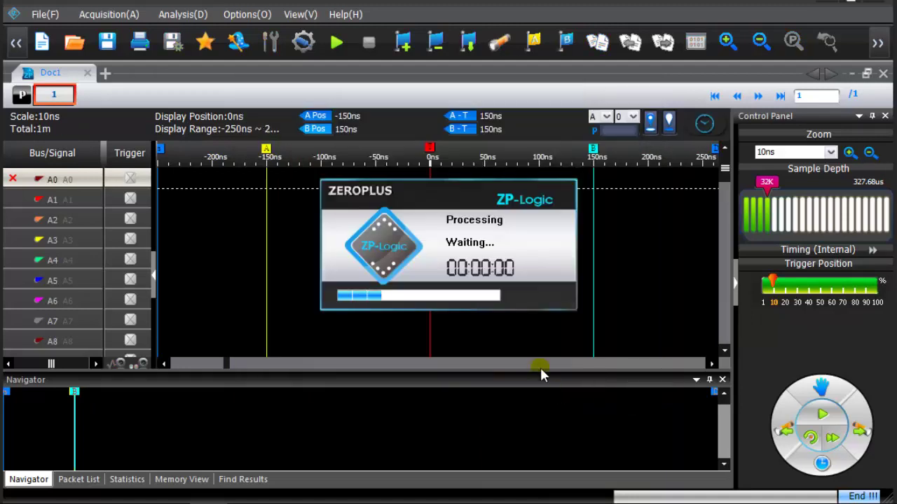
- In Trigger Level, set Port A's IO type to Others with a 1.65 V threshold
click(109, 16)
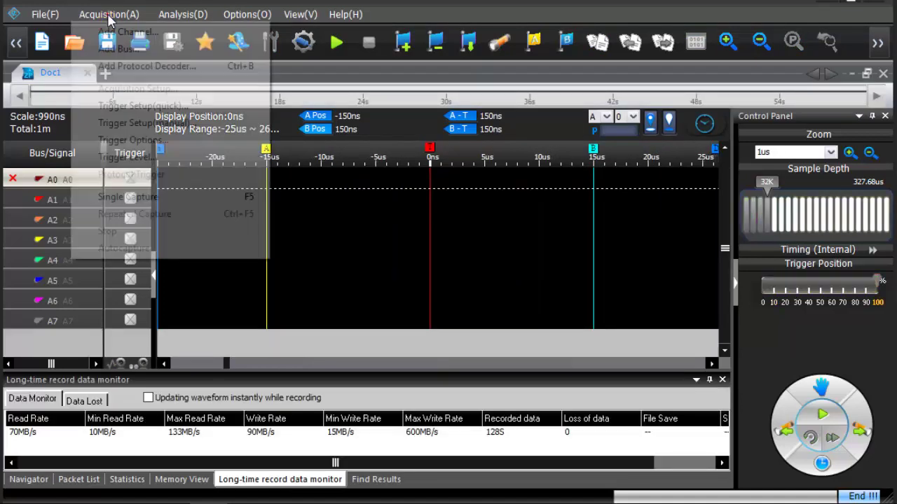
click(118, 156)
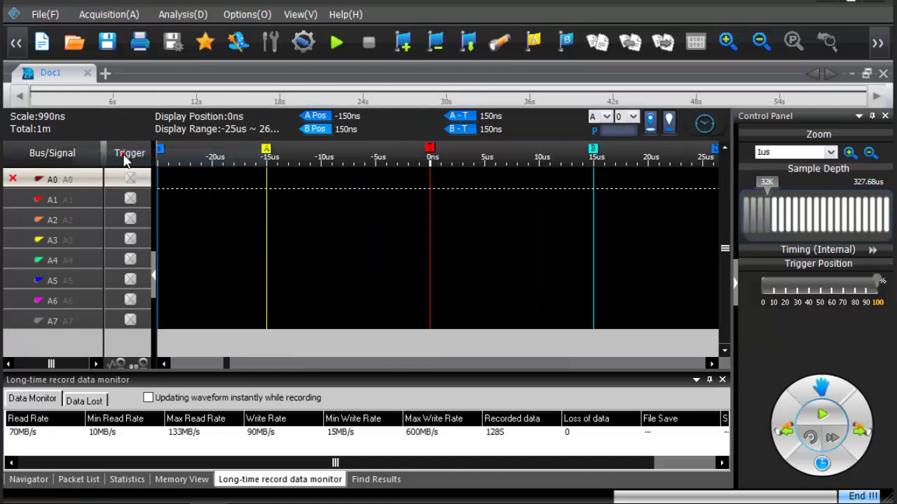
click(373, 207)
click(363, 250)
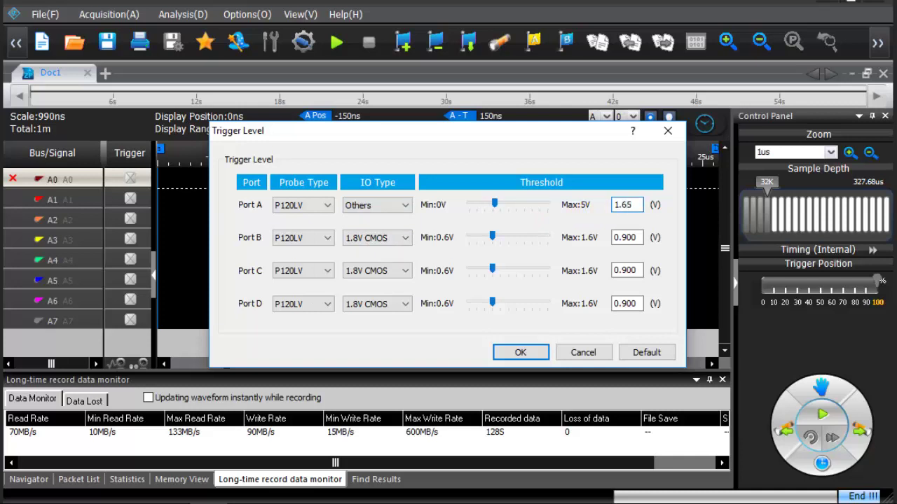
click(529, 353)
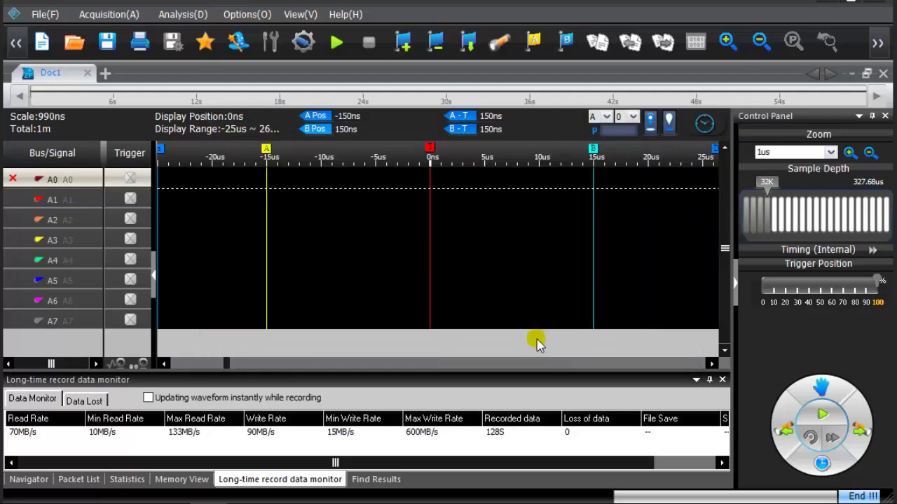
- Add a USB 1.1 decoder from channel A0, using D+ on A0 and D- on A1 at full speed
right_click(78, 173)
click(122, 219)
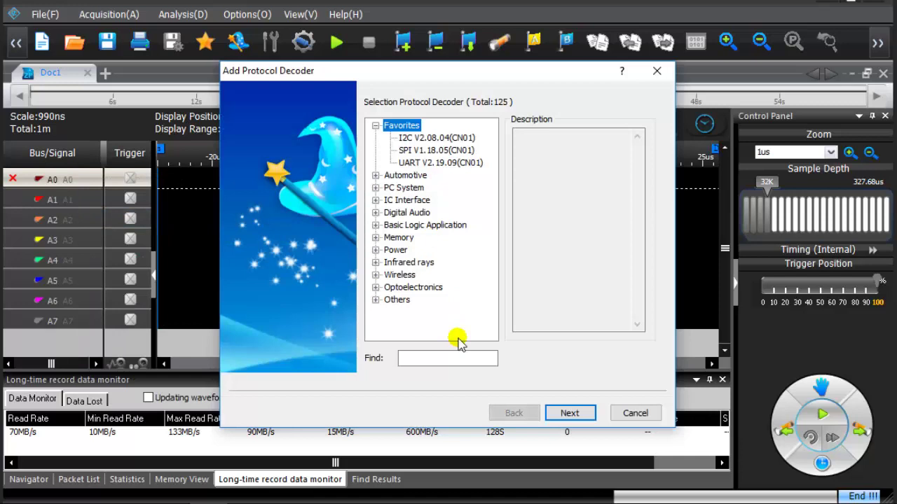
click(440, 358)
text(u)
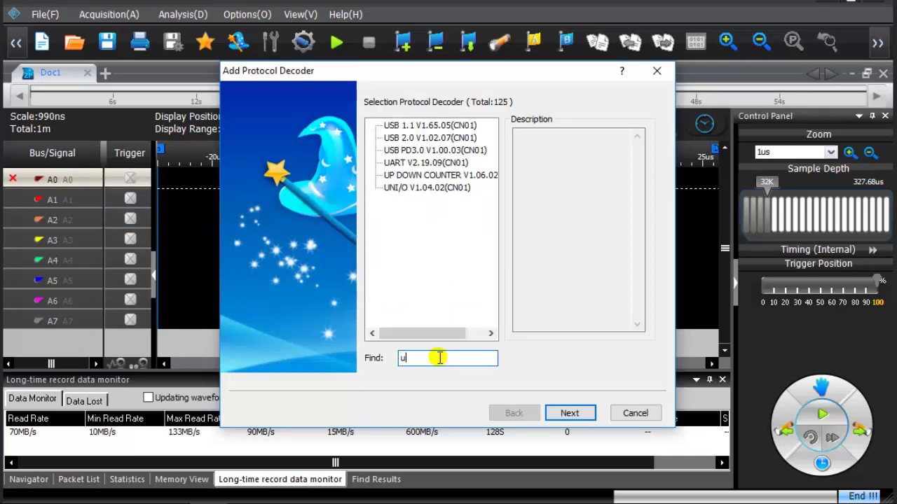
text(sb)
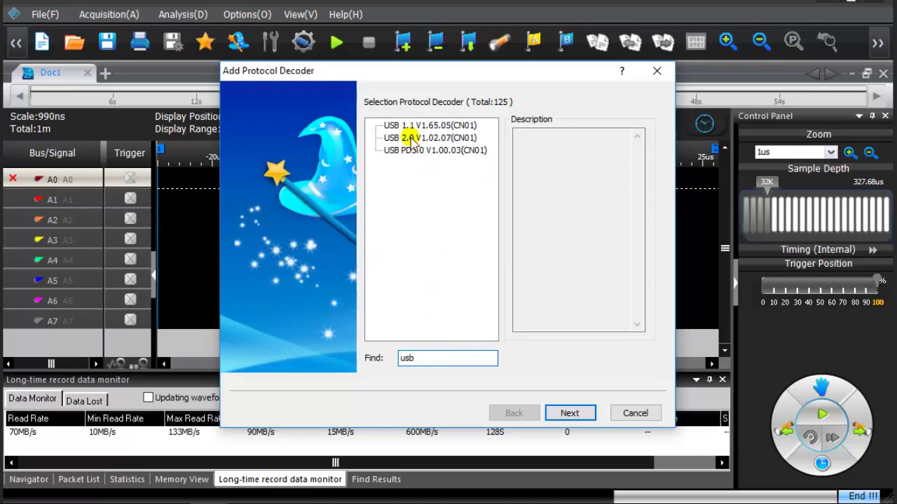
click(413, 126)
click(568, 415)
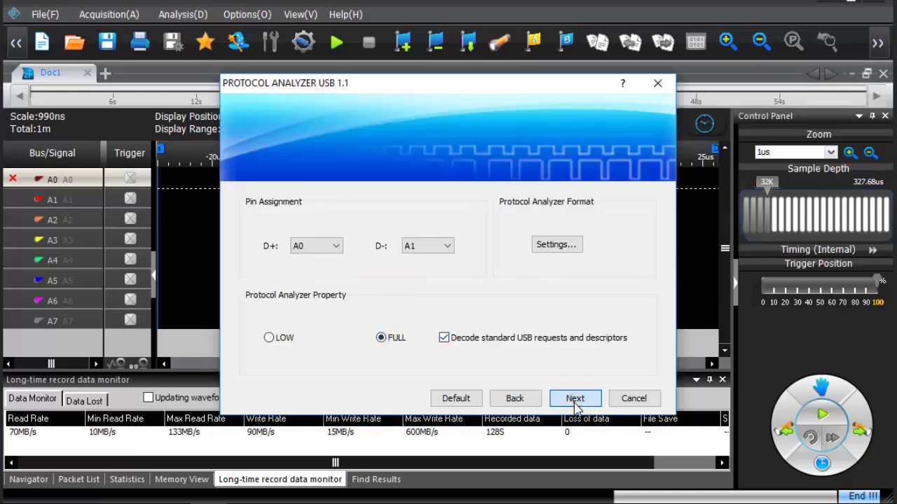
click(575, 399)
- Confirm the USB bus, then pick the I2S decoder from the decoder list
click(571, 411)
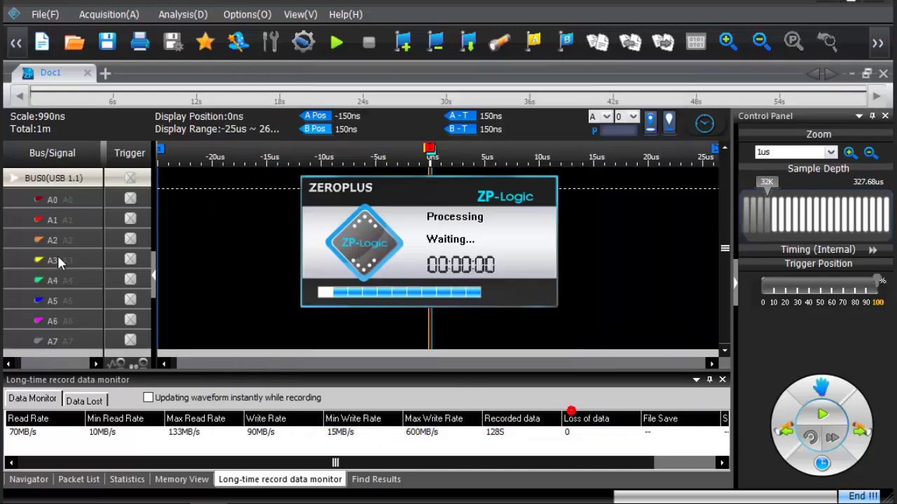
right_click(40, 201)
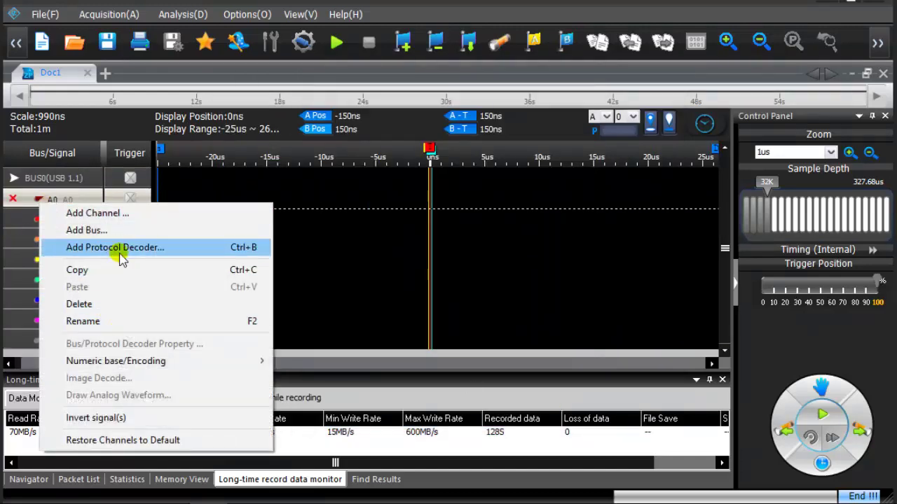
click(117, 248)
click(439, 357)
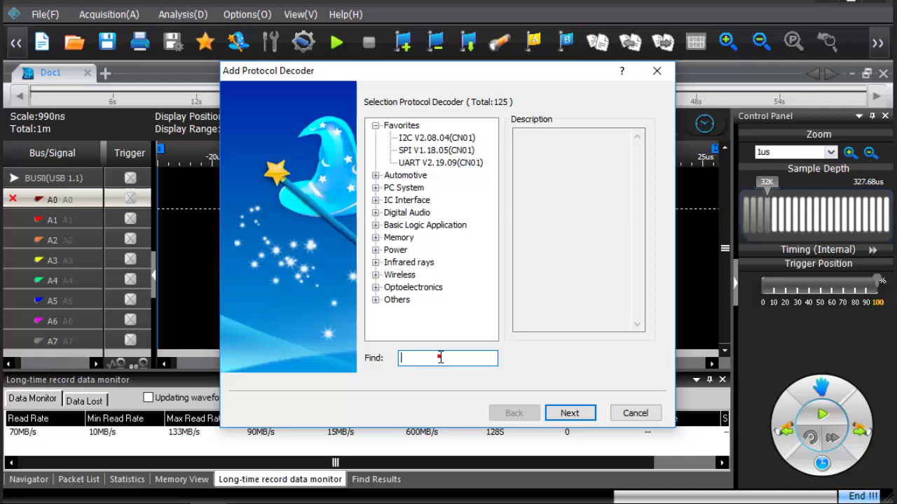
text(i2s)
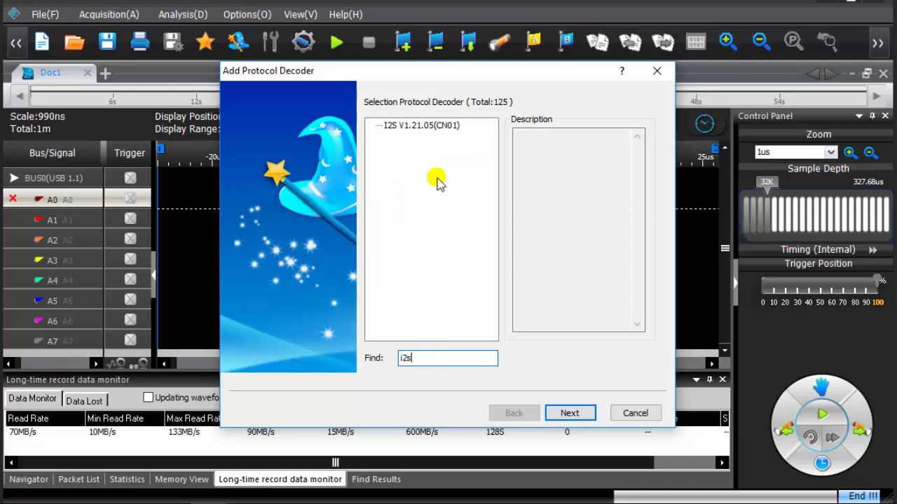
click(419, 125)
click(554, 413)
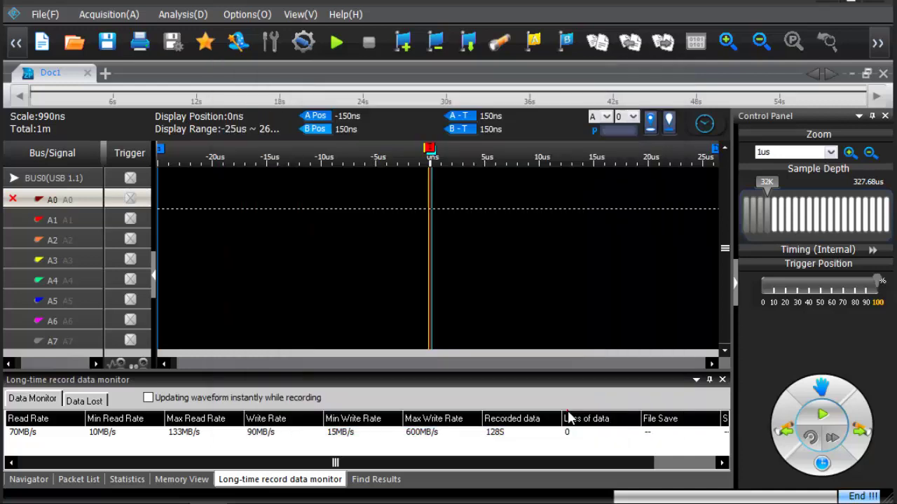
- Enable analog waveforms and assign LRCK A2, SCLK A3, SD A4 to the I2S bus
click(273, 269)
click(343, 203)
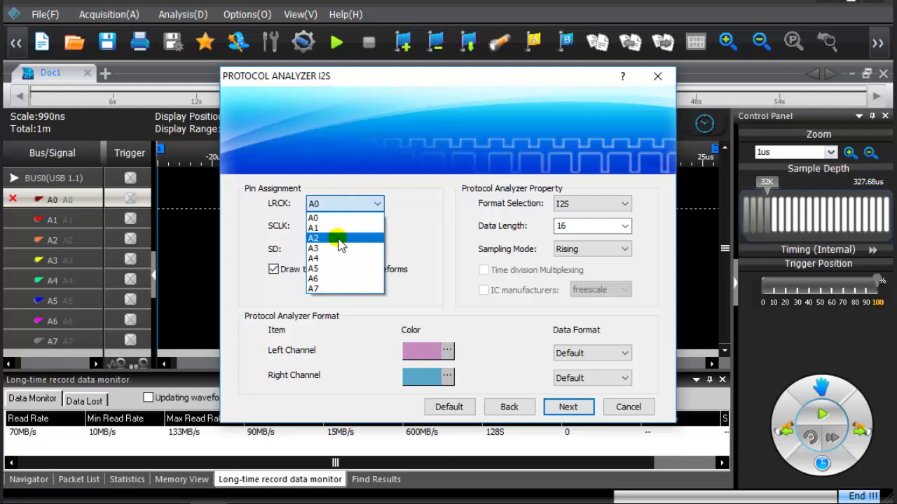
click(338, 237)
click(339, 227)
click(331, 271)
click(343, 249)
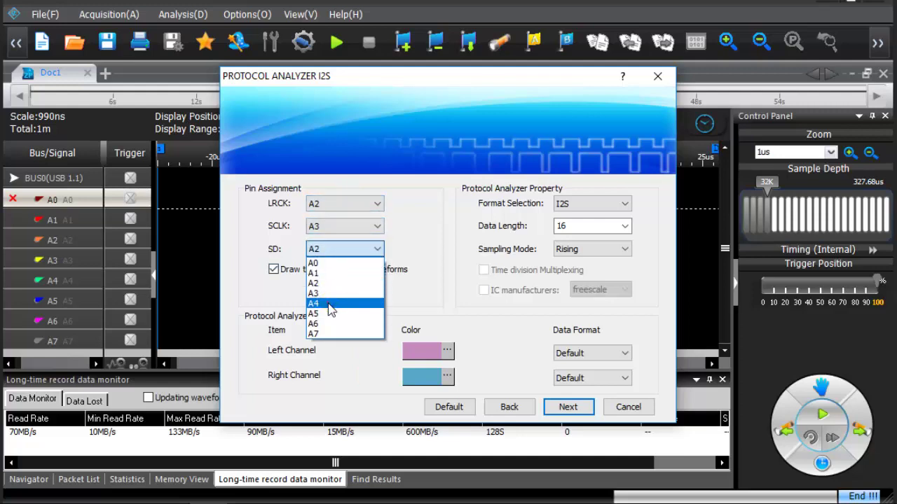
click(333, 307)
click(558, 408)
click(562, 410)
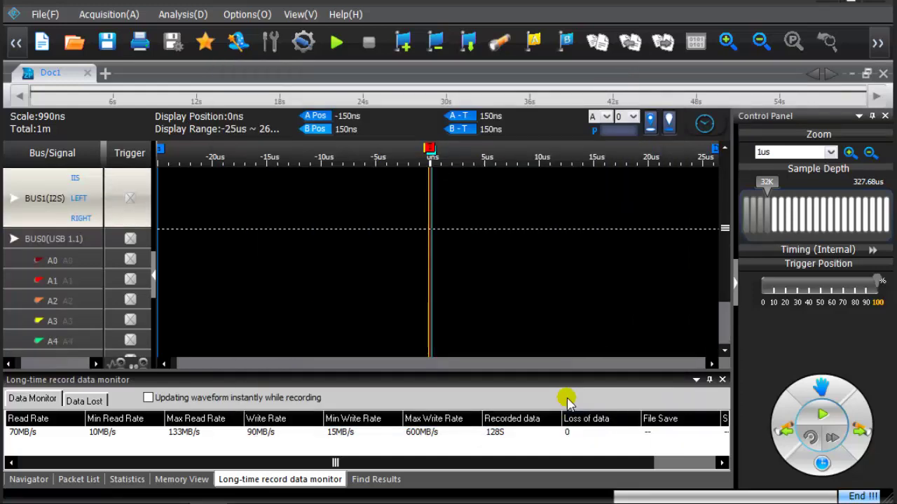
- Run the long-time capture, select channel A2, and stop after about 11.4 s
click(816, 414)
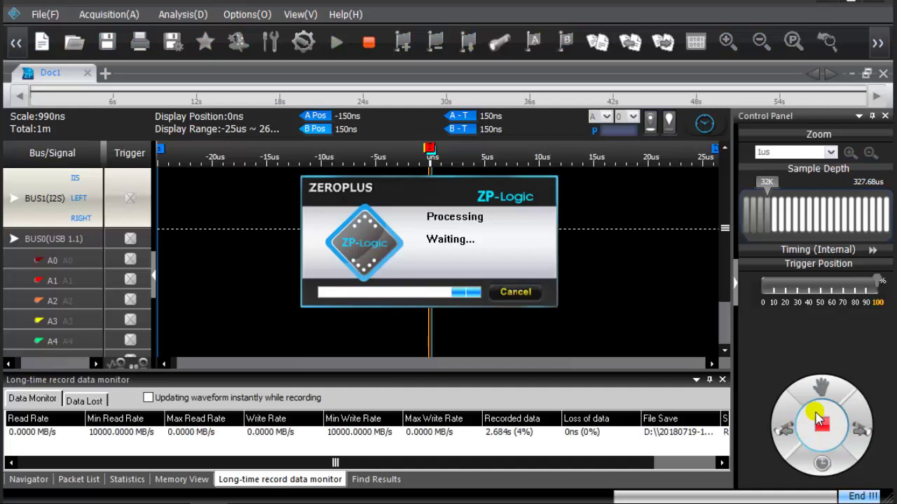
click(512, 294)
click(515, 301)
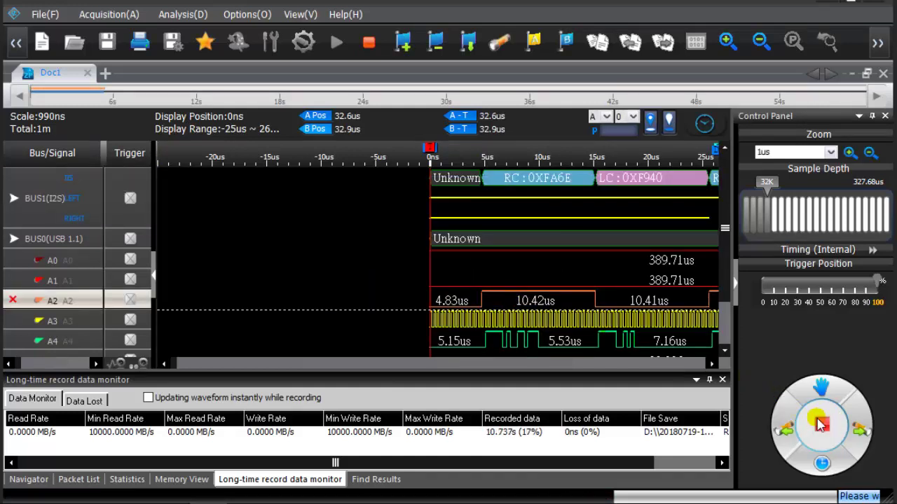
click(822, 424)
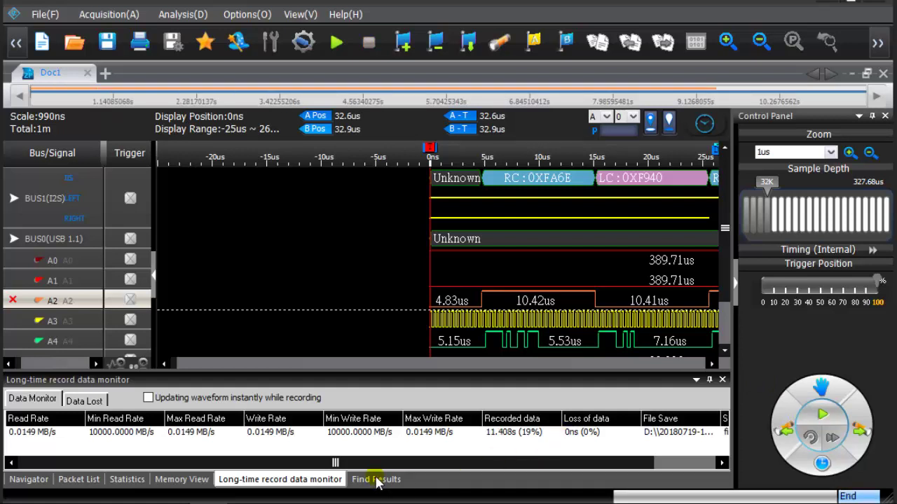
- Show the I2S bus values as signed decimal and display the Find Results panel
right_click(74, 198)
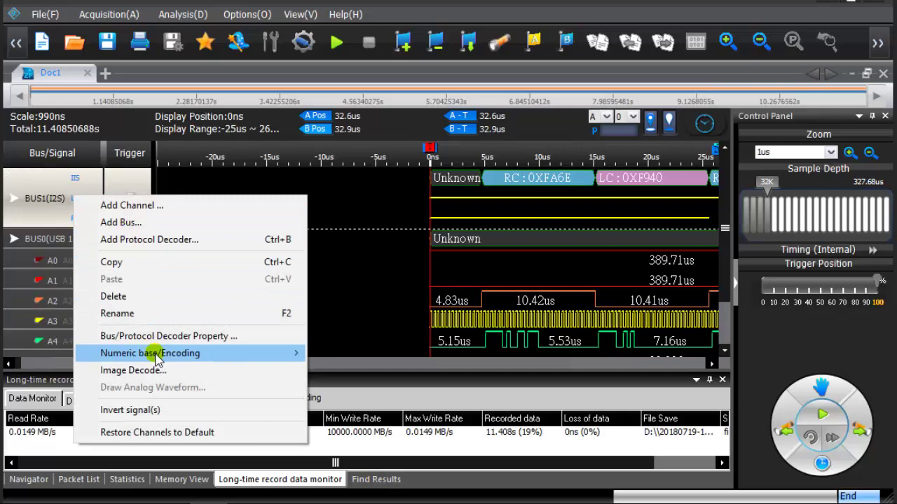
mouse_move(156, 358)
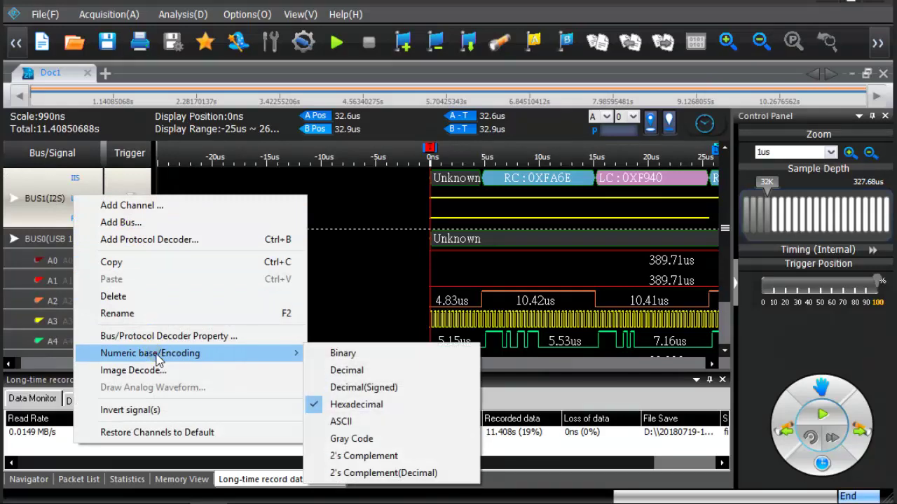
click(384, 474)
click(373, 480)
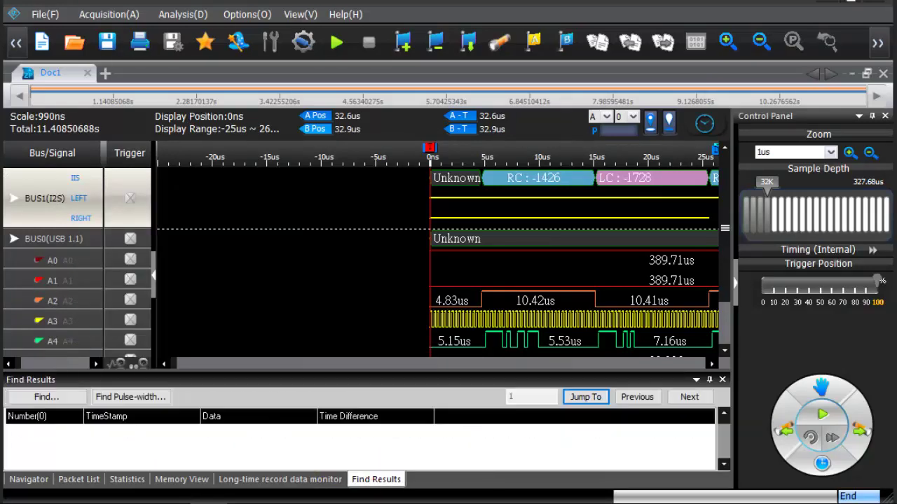
- Set up an Easy Find on BUS1 for Left Channel values greater than 5000
click(42, 396)
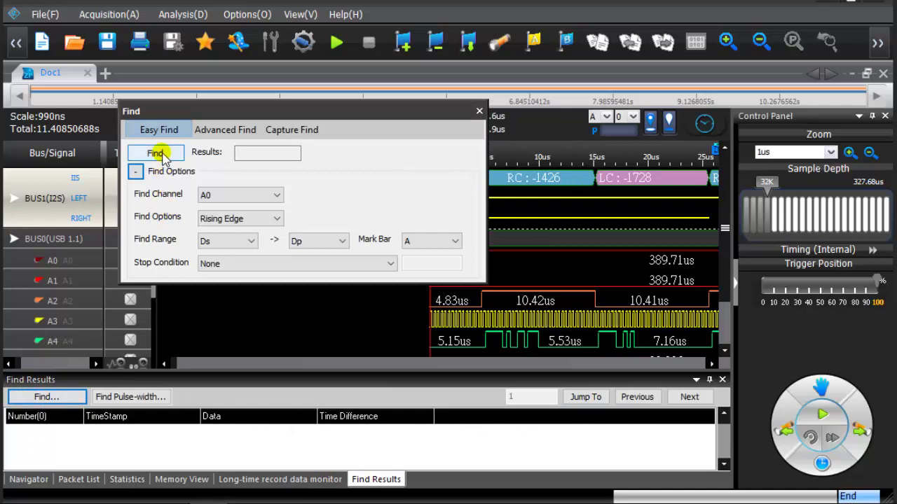
click(225, 195)
click(224, 203)
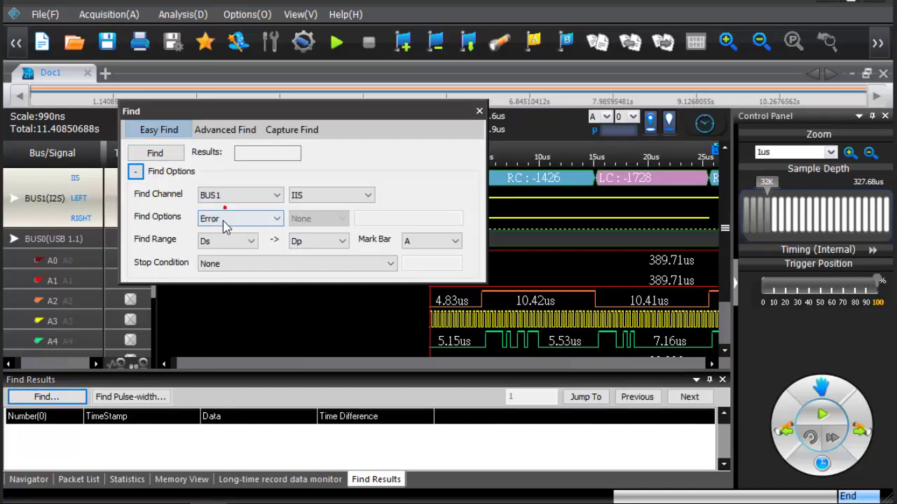
click(224, 223)
click(235, 242)
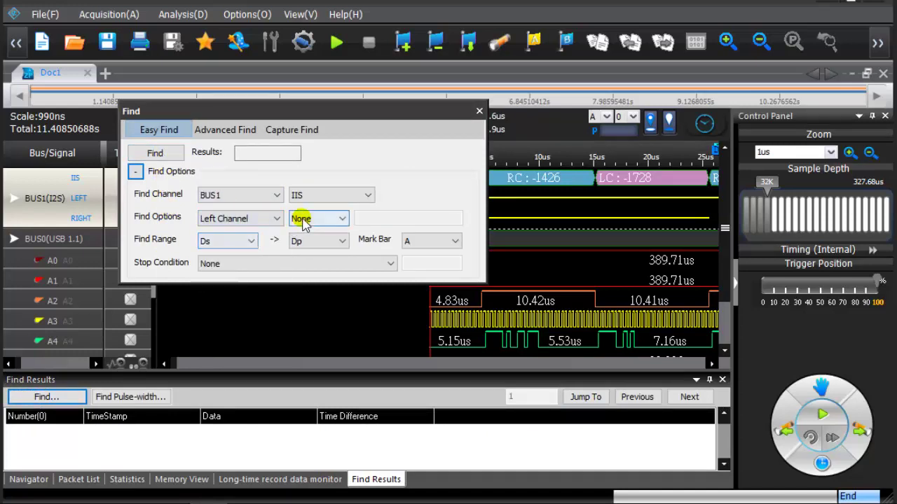
click(303, 222)
click(301, 253)
click(374, 215)
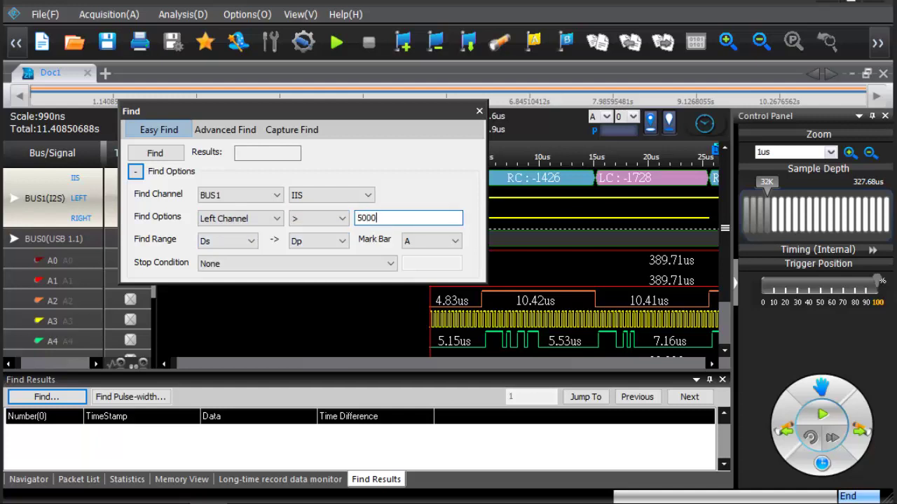
- Search range All, stopping at the first match, and run the find
click(249, 241)
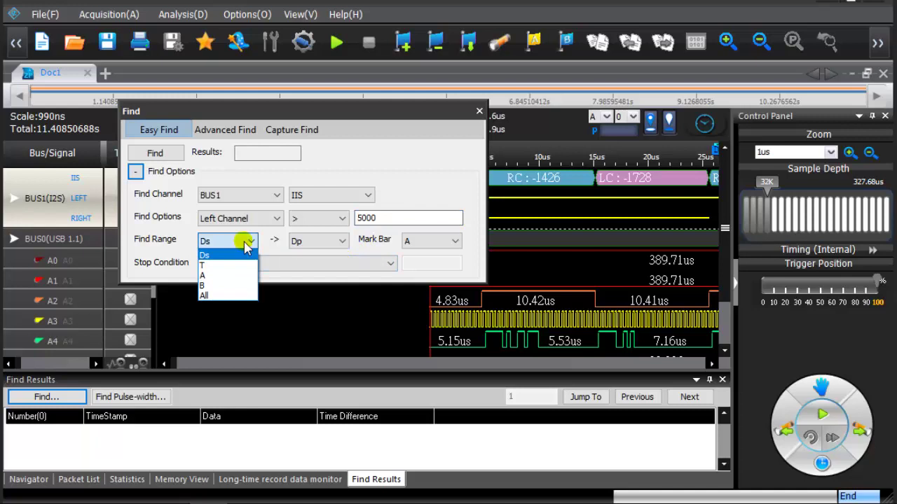
click(223, 295)
click(228, 268)
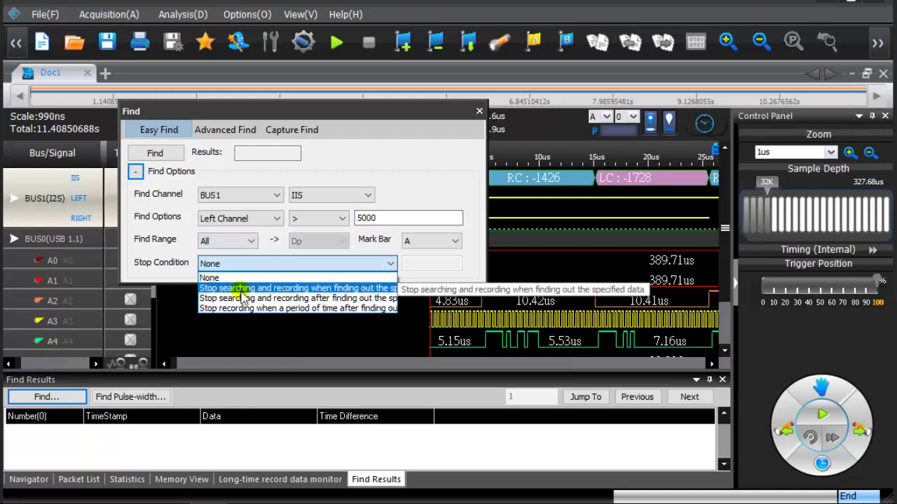
click(242, 287)
click(154, 152)
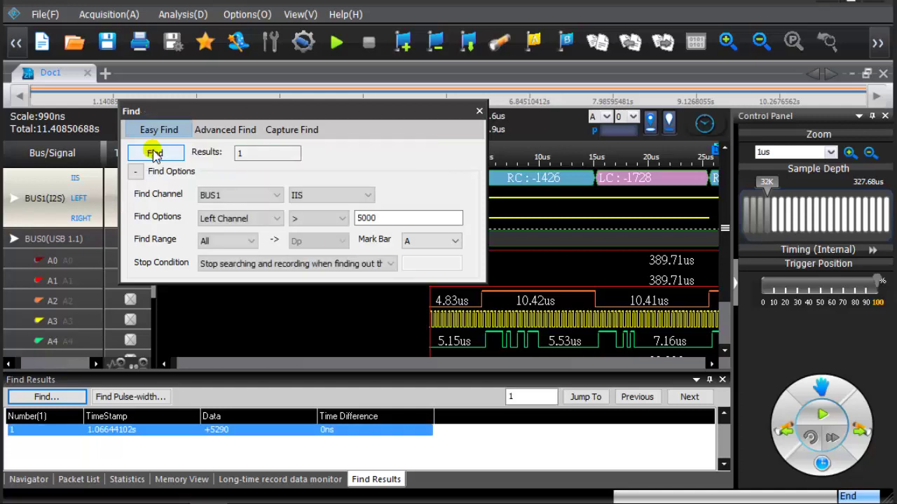
- Jump to the +5290 match at 1.06644102s and zoom out four times to see its surroundings
click(479, 111)
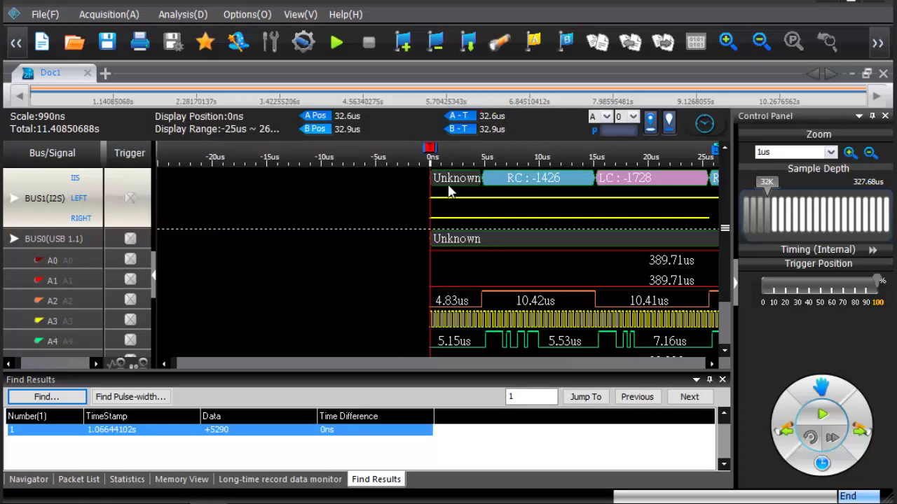
double_click(377, 431)
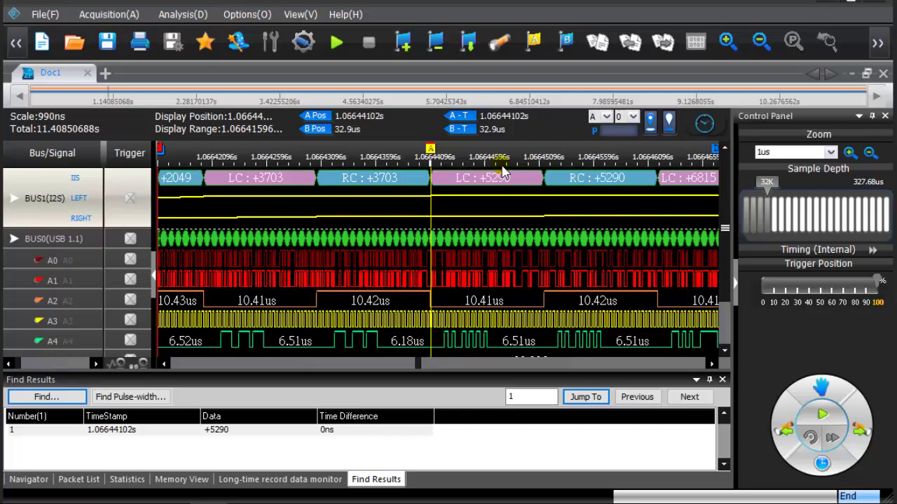
click(711, 363)
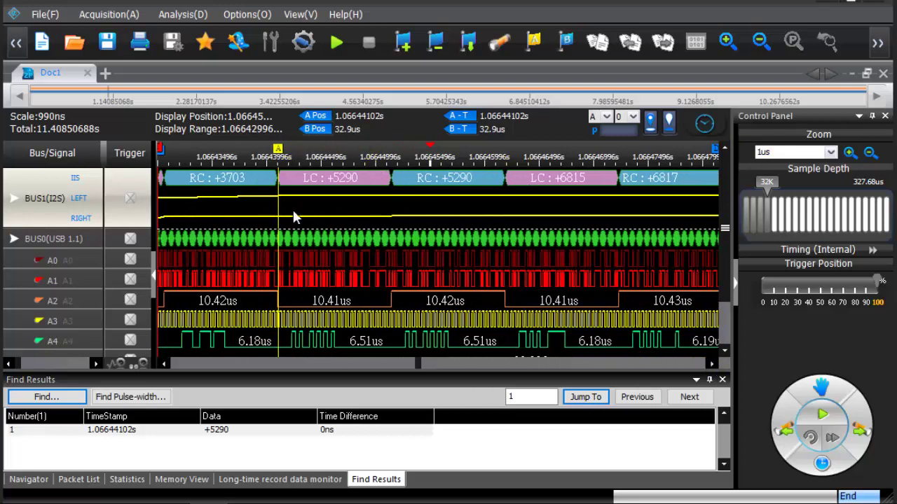
click(869, 153)
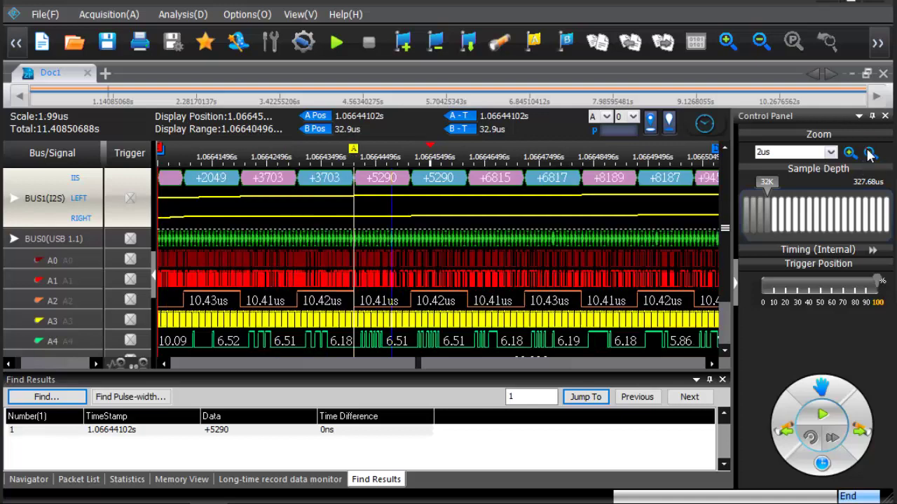
click(869, 153)
click(870, 153)
click(870, 153)
click(870, 153)
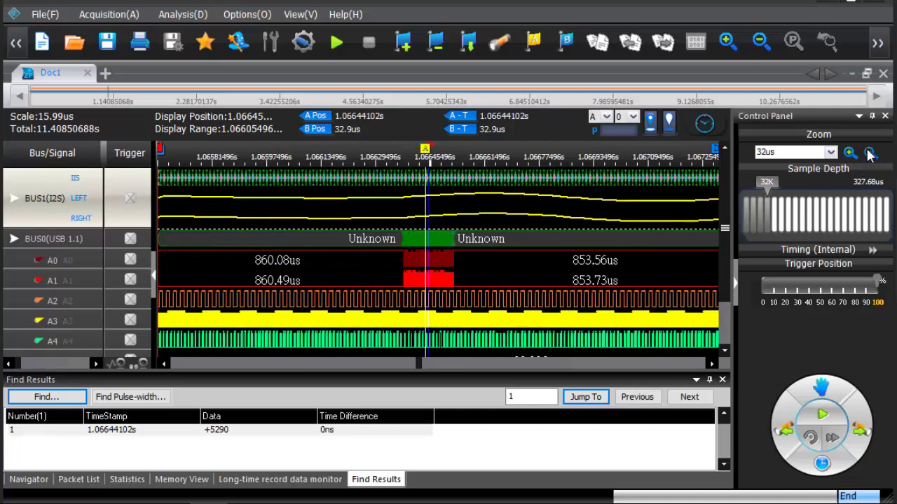
scroll(436, 222, down, 3)
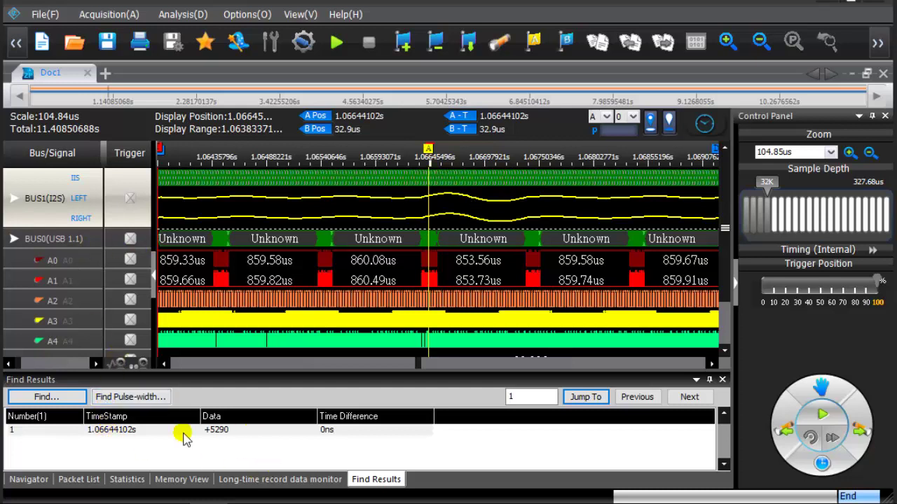
- Display the I2S bus values in hexadecimal
right_click(56, 184)
mouse_move(140, 342)
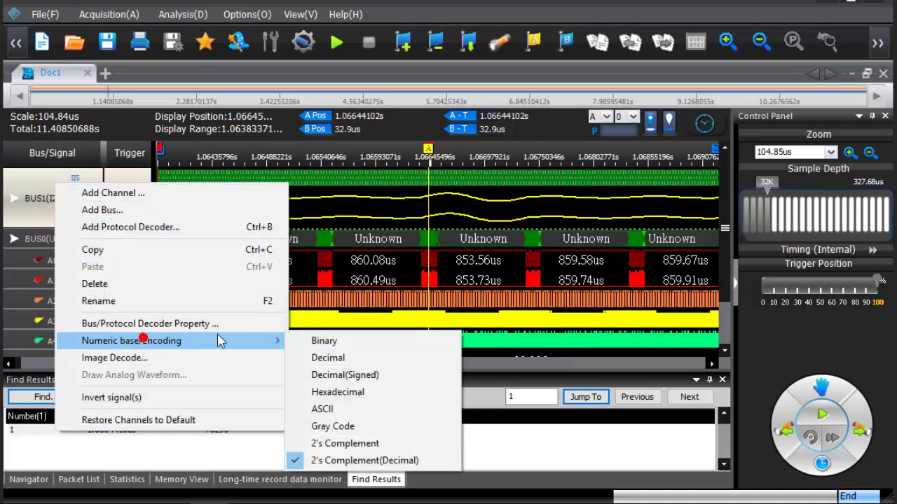
click(369, 392)
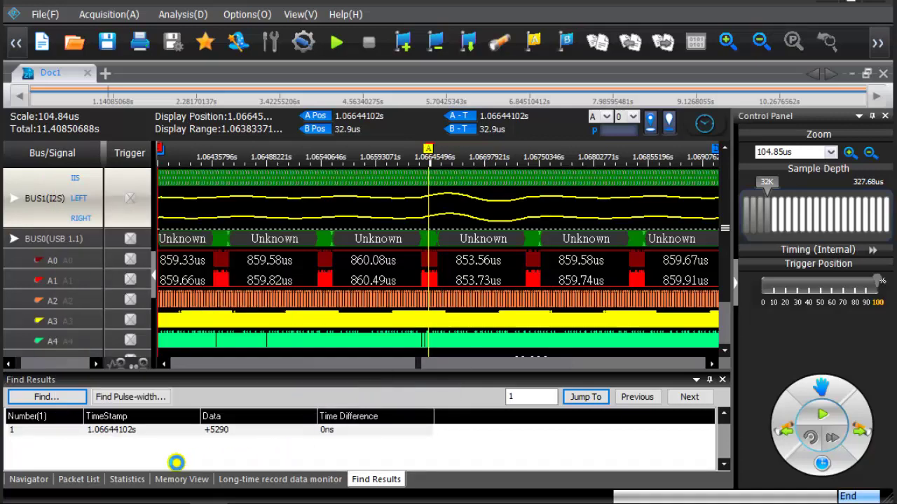
- Set an Advanced Find on BUS0 for a Data packet in range Ds->Dp, docked below the waveform
click(61, 398)
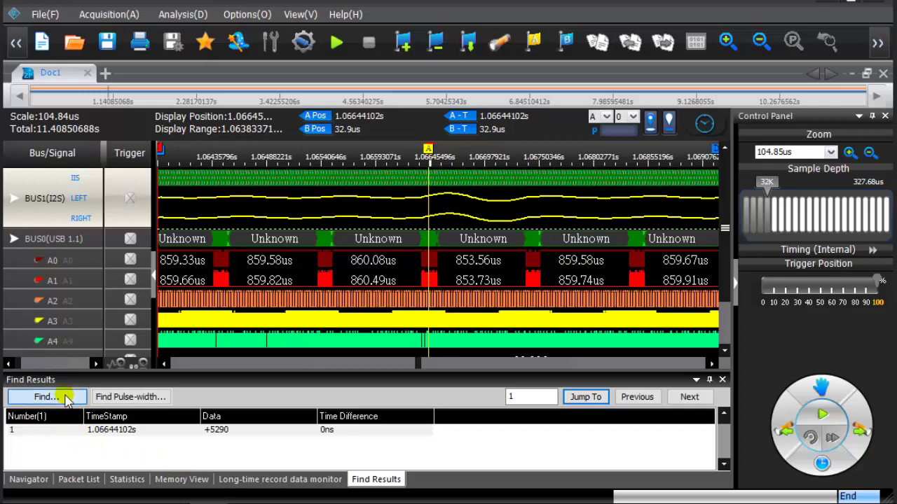
click(231, 131)
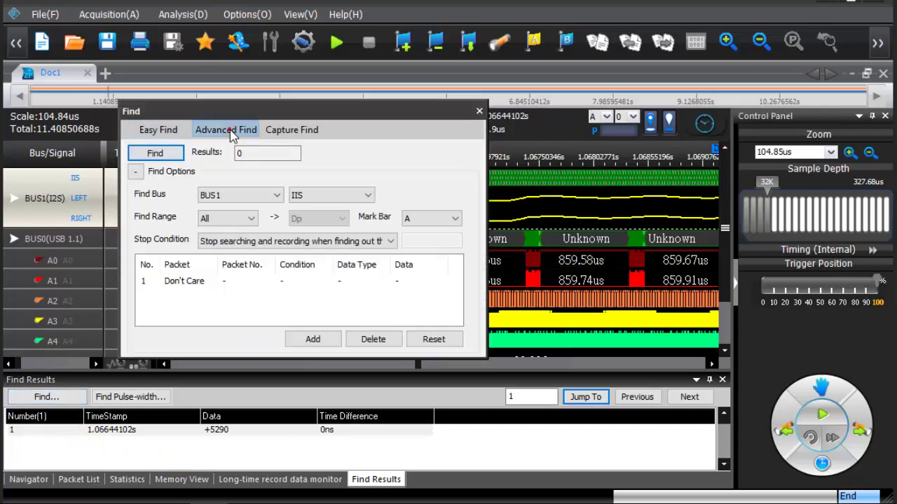
click(236, 195)
click(227, 221)
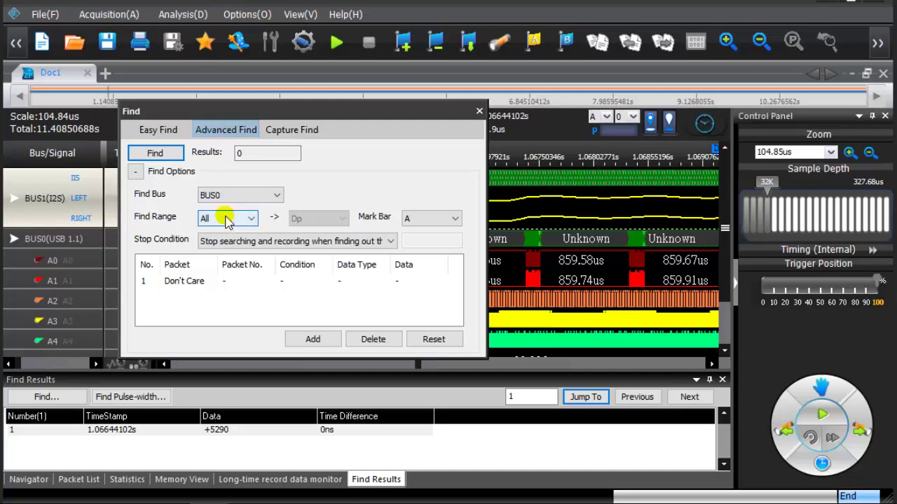
click(227, 219)
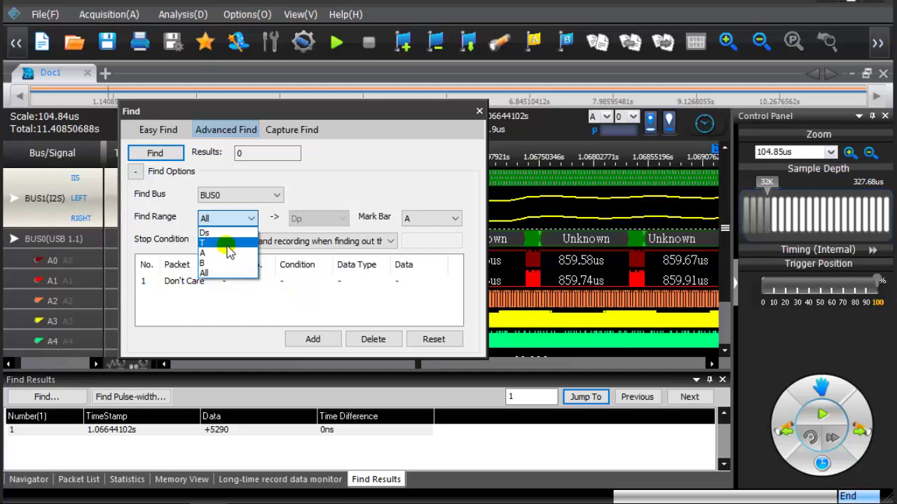
click(224, 232)
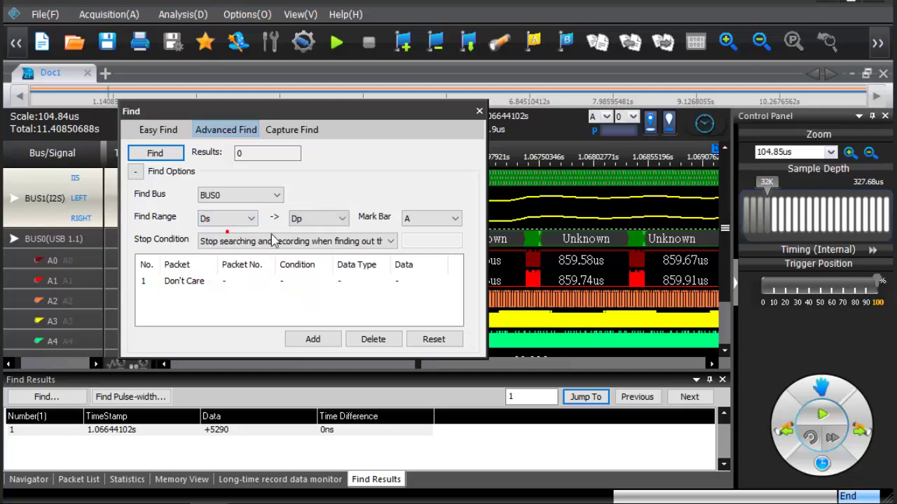
click(180, 288)
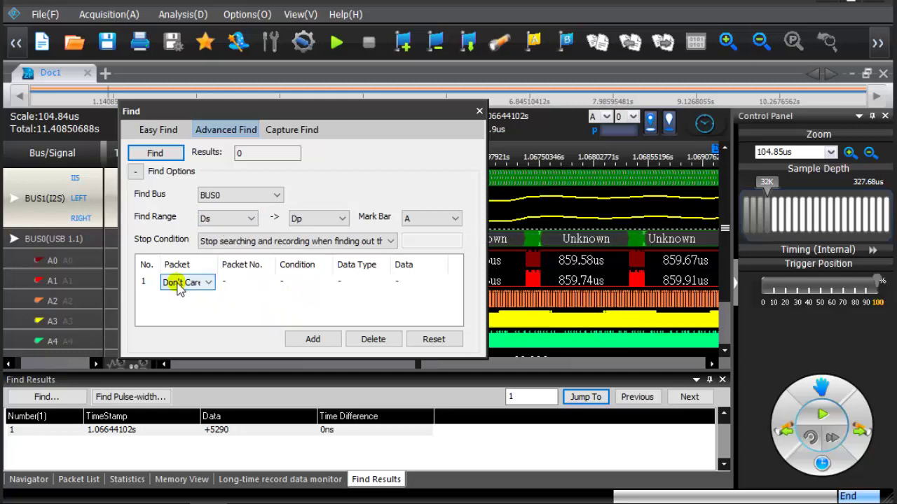
click(180, 287)
key(Up)
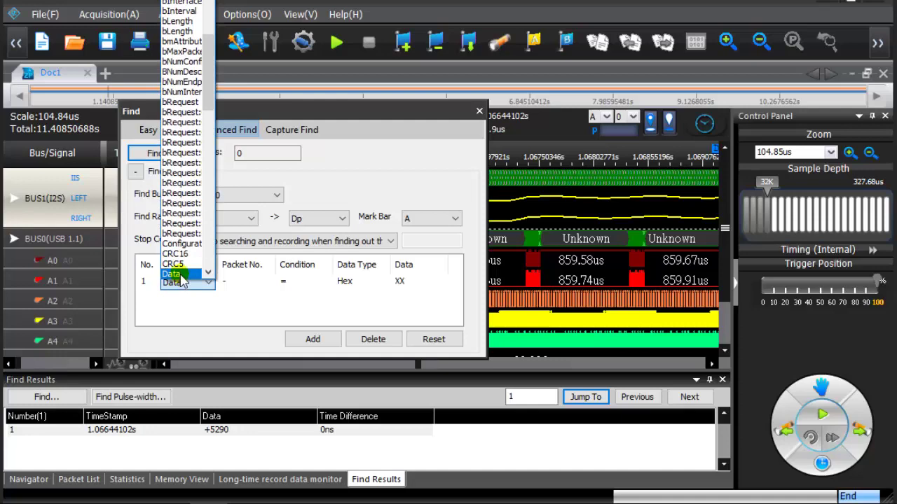
click(180, 275)
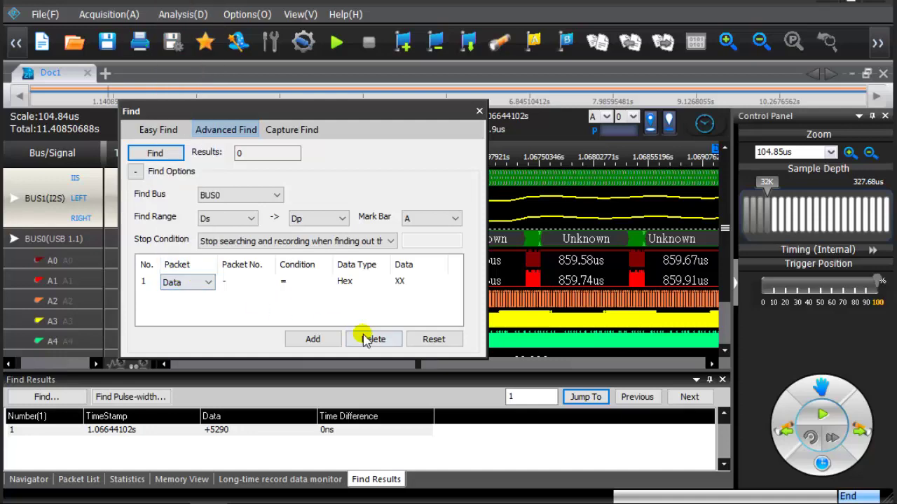
drag(375, 115, 367, 260)
scroll(401, 176, up, 6)
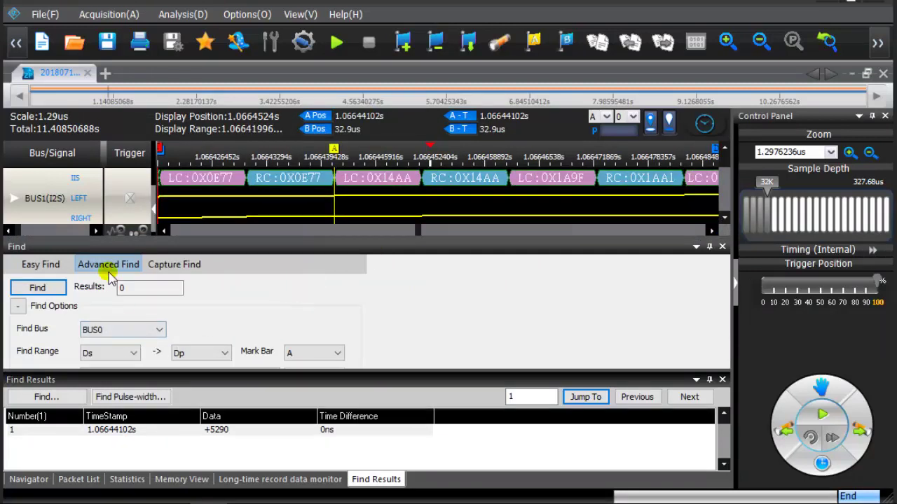
- Float the Find panel again and set the first Data condition to AA
click(696, 246)
click(714, 262)
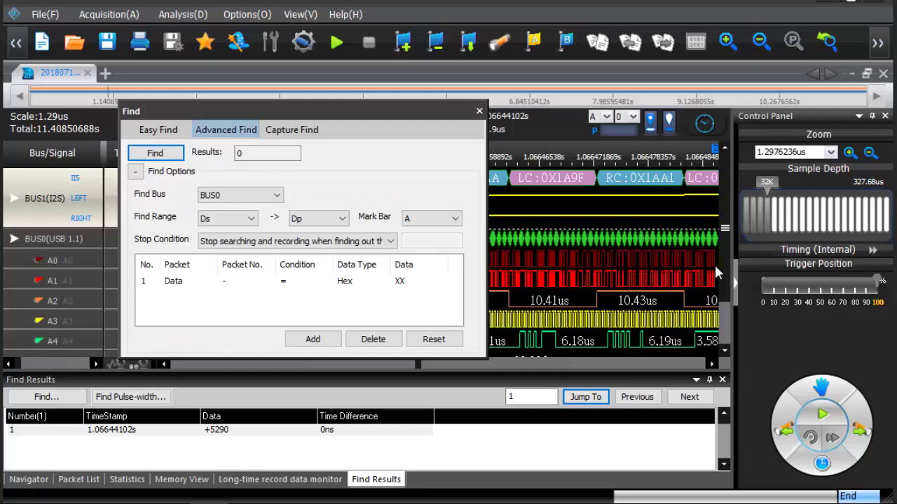
drag(390, 112, 605, 225)
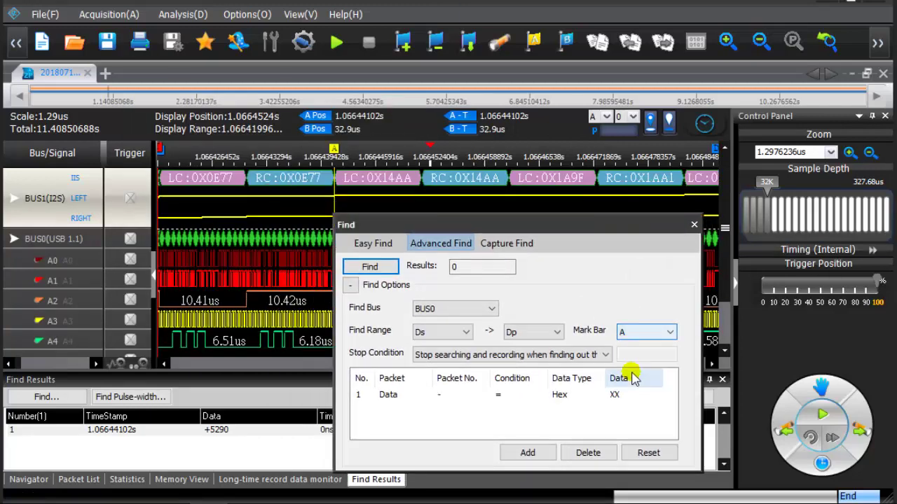
click(614, 395)
text(AA)
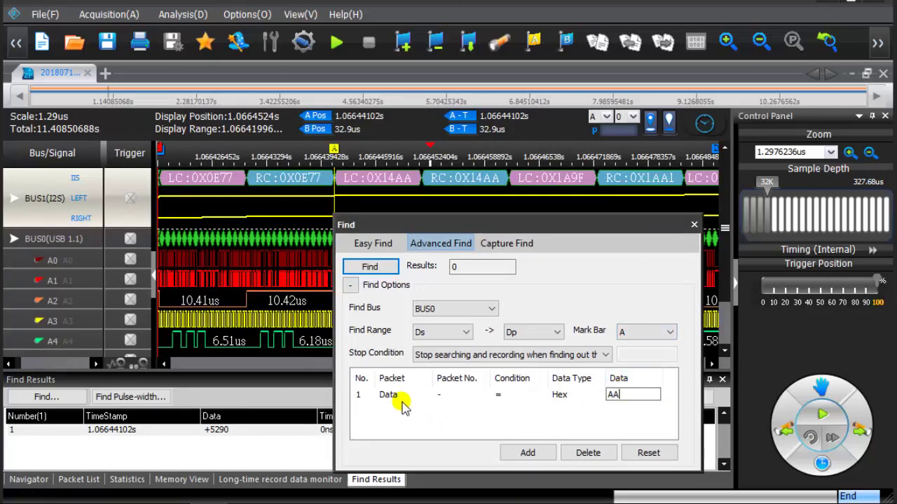
- Add a second condition: a Data packet with value 14
click(525, 452)
click(397, 409)
scroll(397, 393, down, 5)
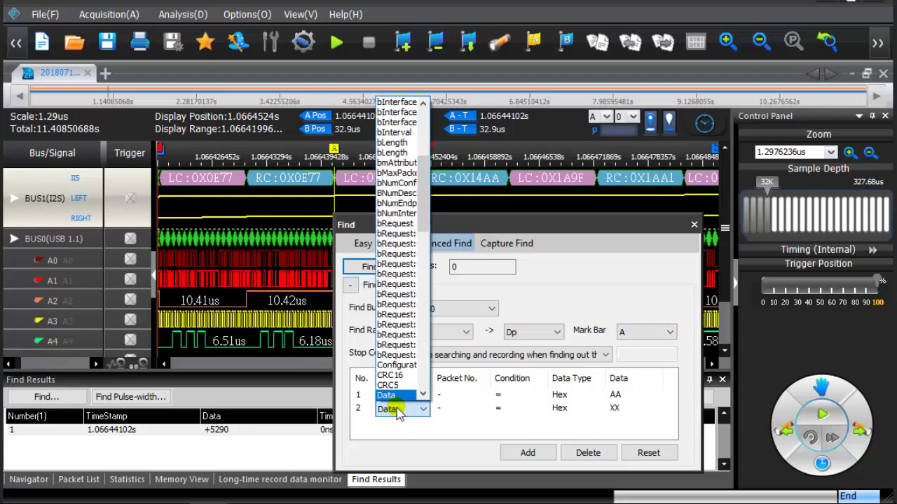
click(397, 412)
click(633, 407)
text(14)
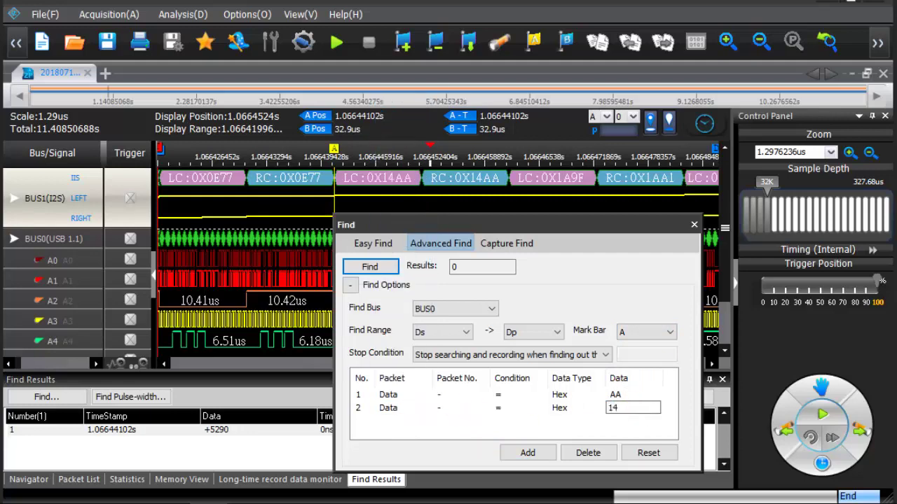
click(600, 429)
- Zoom out, set Mark Bar to B, and run the advanced search
click(870, 153)
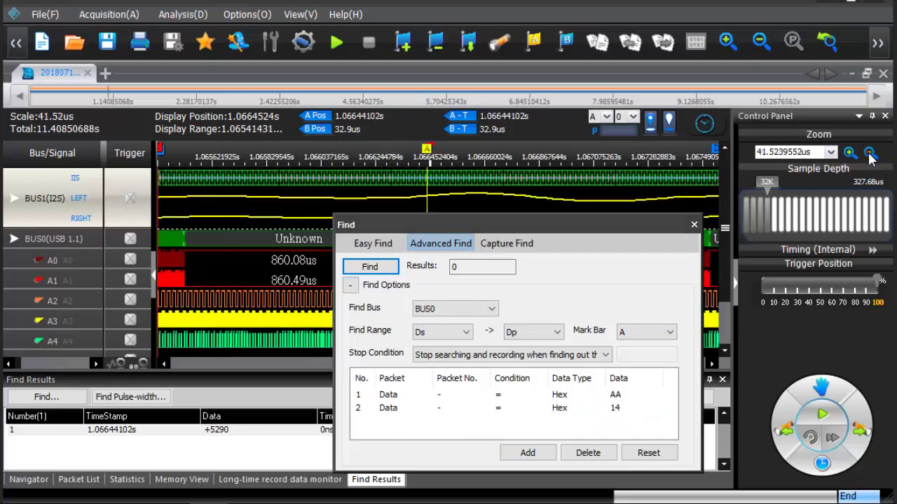
click(870, 152)
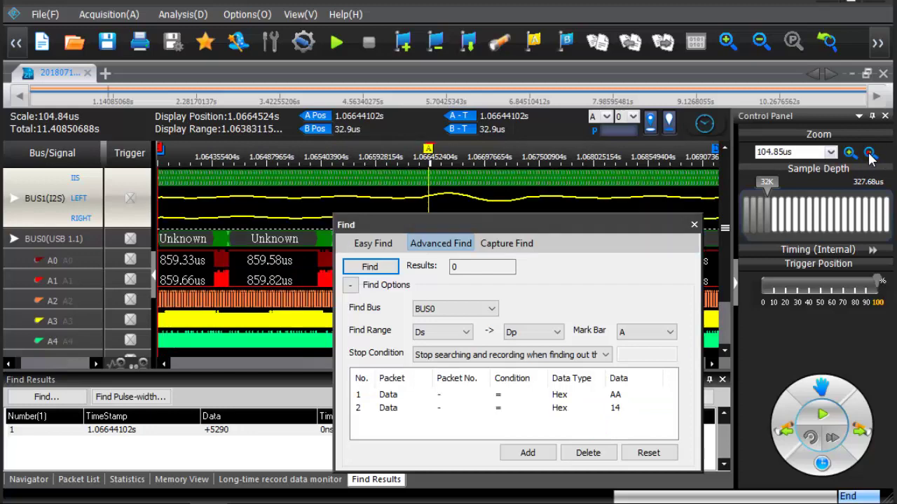
click(659, 334)
click(648, 357)
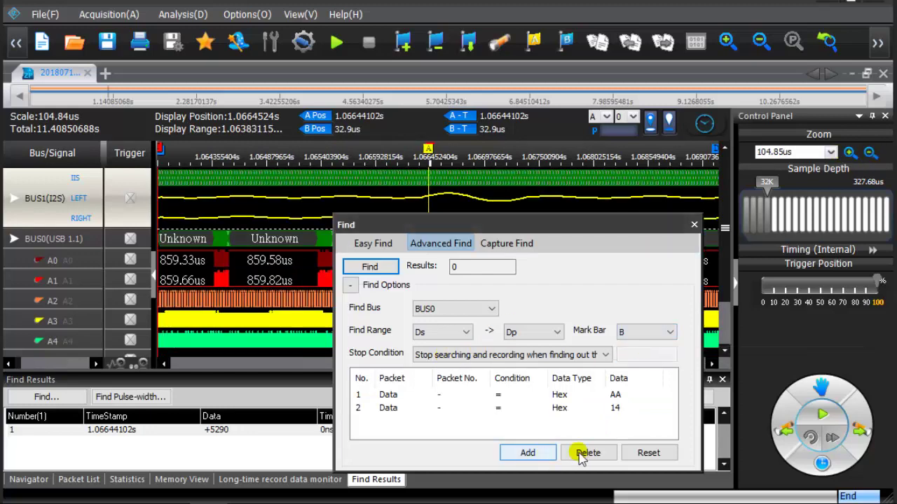
click(370, 267)
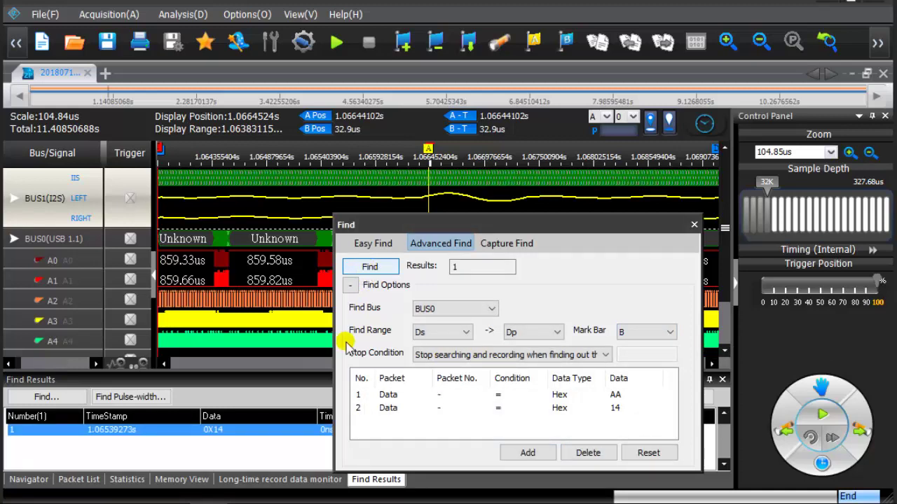
- Jump to the 0X14 result and zoom in until D:0XAA then D:0X14 are readable at bar B
click(694, 224)
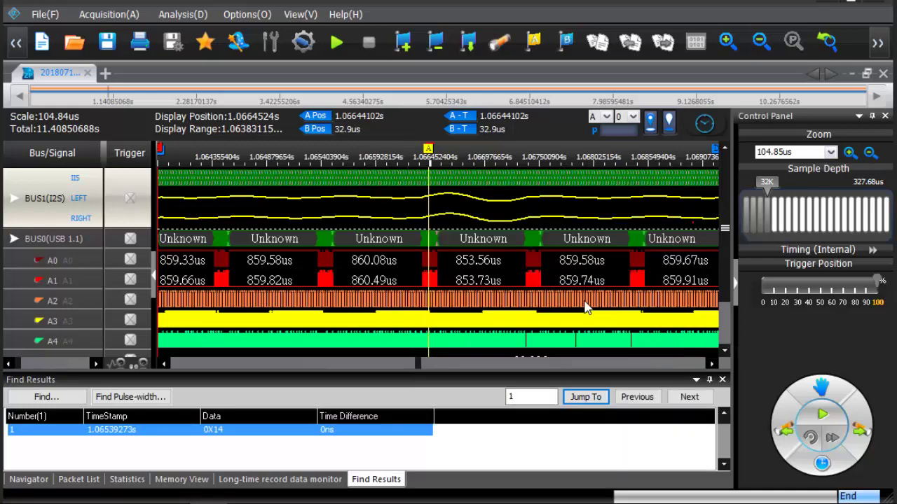
double_click(286, 433)
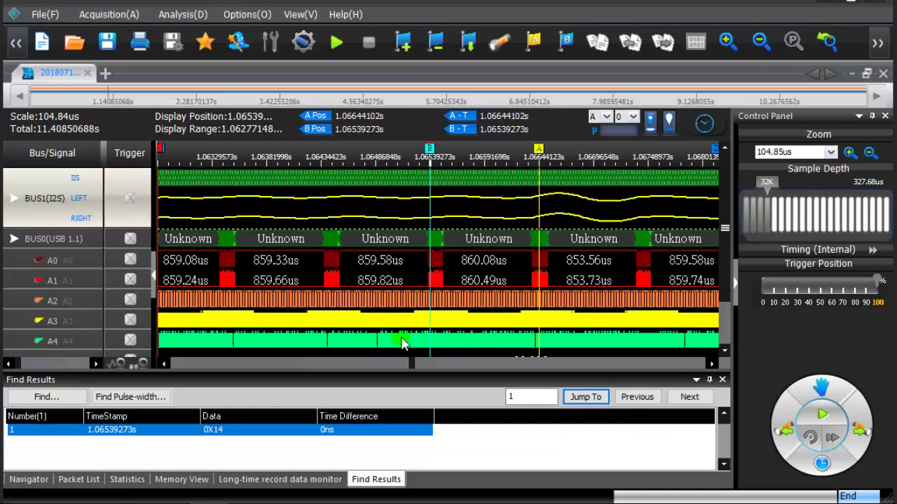
click(464, 300)
click(566, 283)
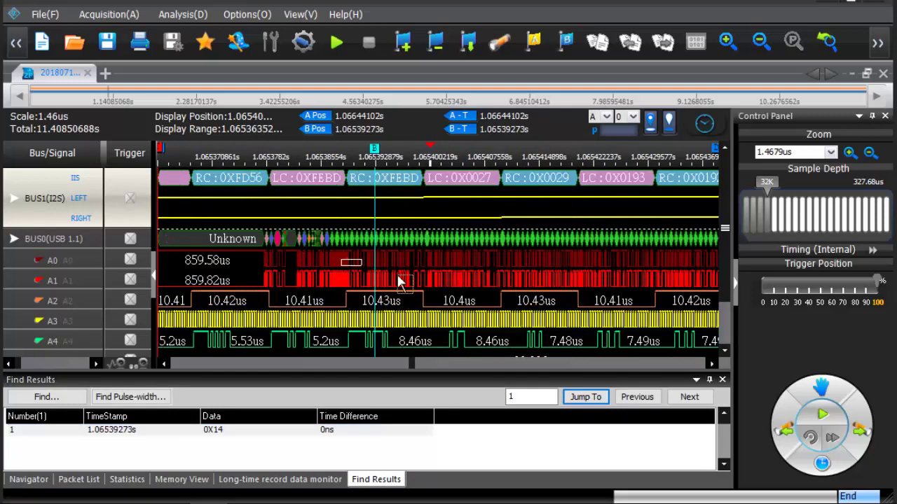
click(344, 256)
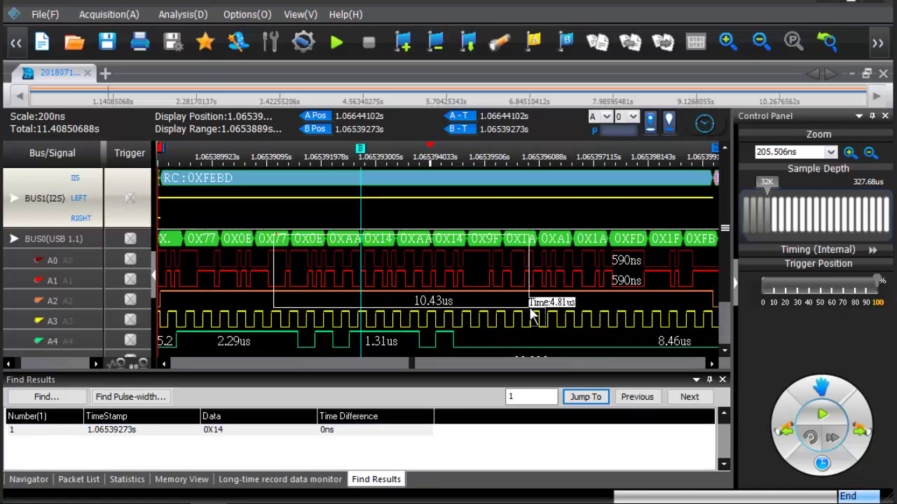
click(378, 251)
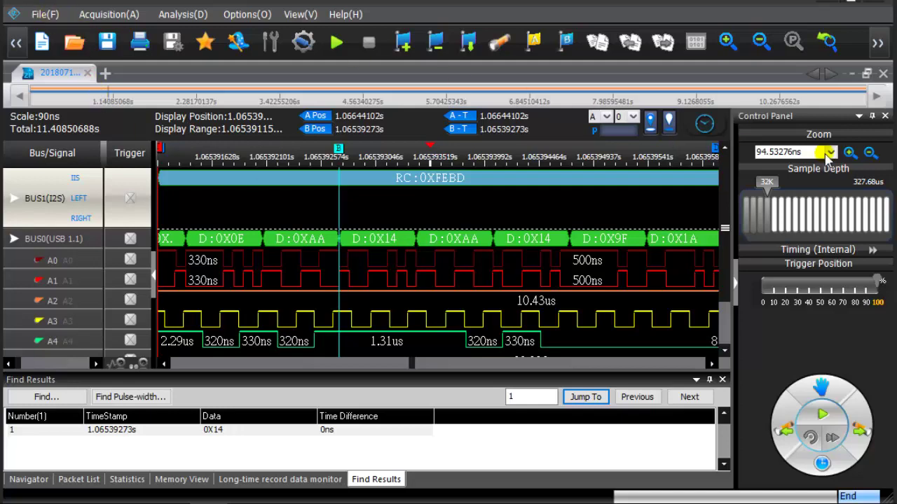
- Zoom out to about 104.85us so several USB packets around the 0X14 match are visible
click(870, 153)
click(869, 152)
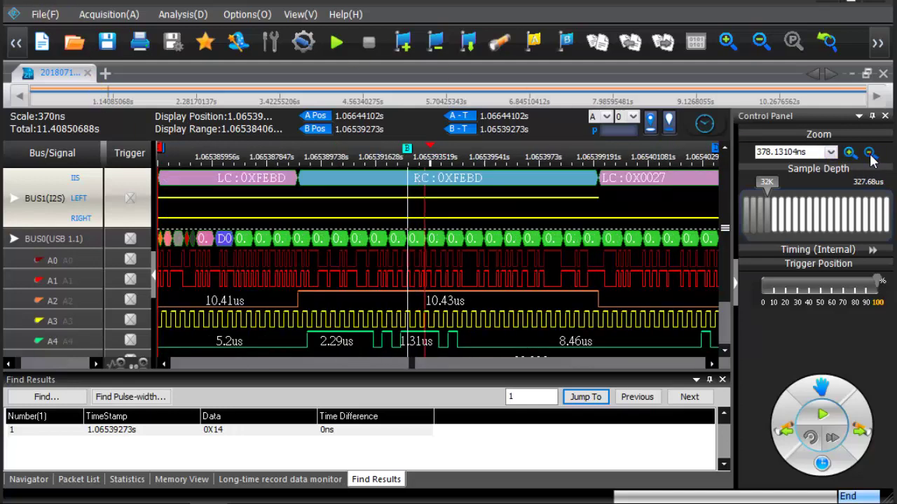
click(869, 153)
click(869, 153)
click(869, 152)
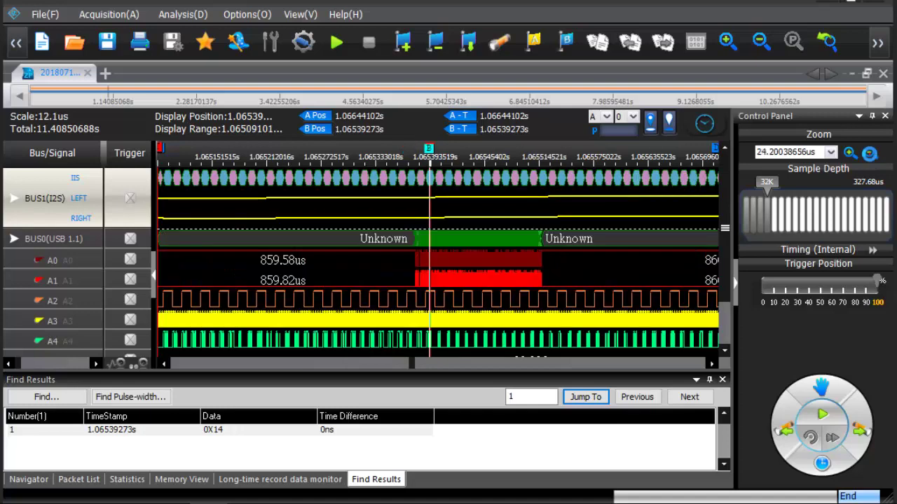
click(869, 153)
click(869, 153)
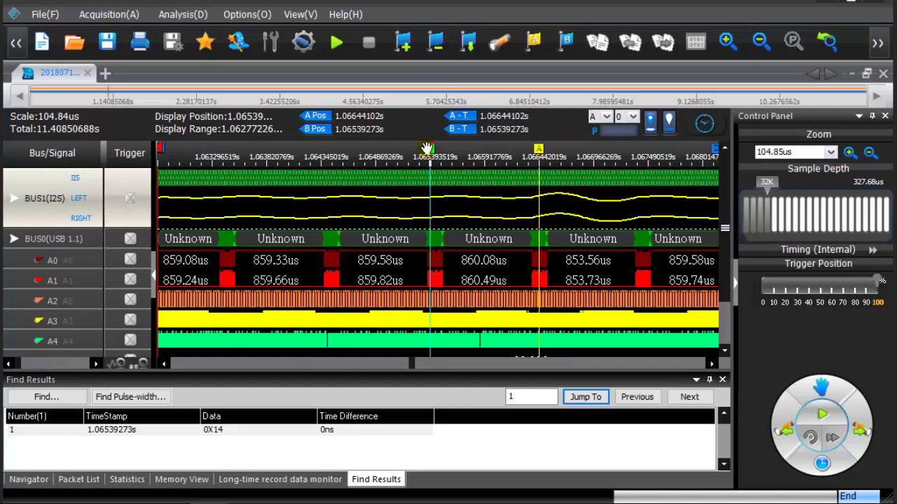
- Move marker B to 1.06483182s and marker A to 1.06772268s
drag(428, 148, 371, 154)
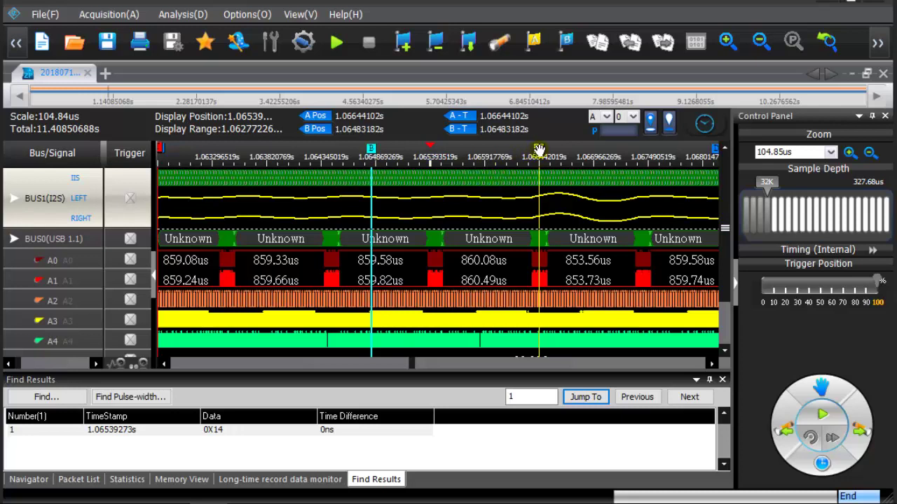
drag(538, 150, 671, 165)
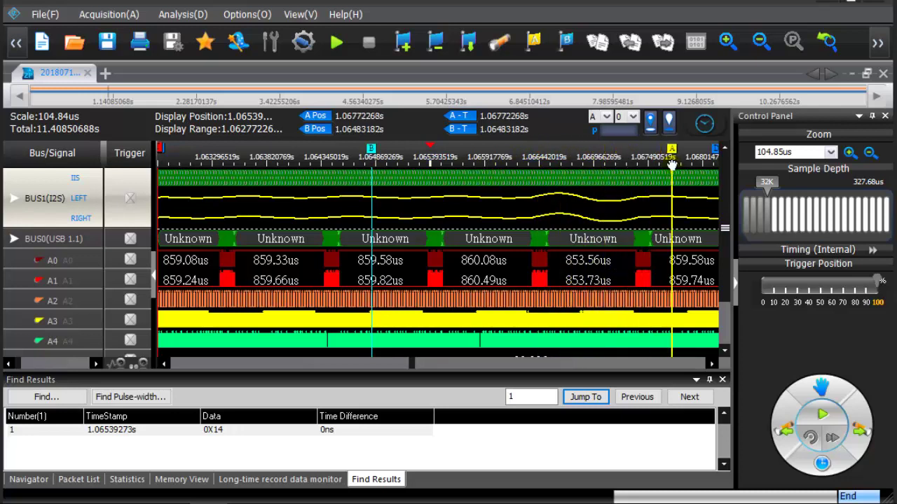
- In Save As, set the saved range to start at B Bar and end at A Bar
click(42, 14)
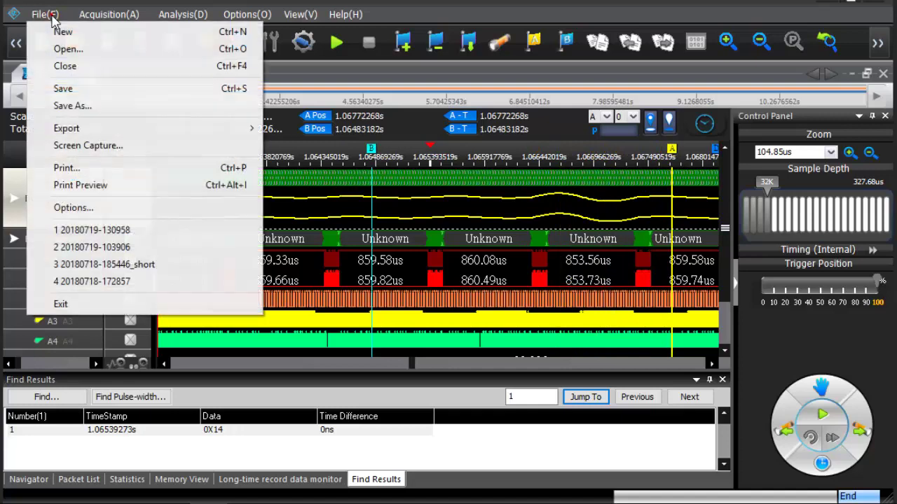
click(77, 105)
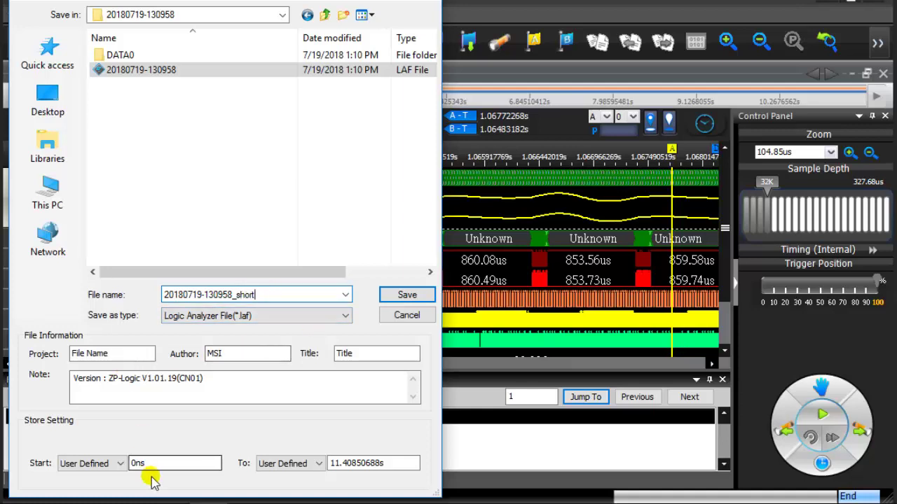
click(93, 463)
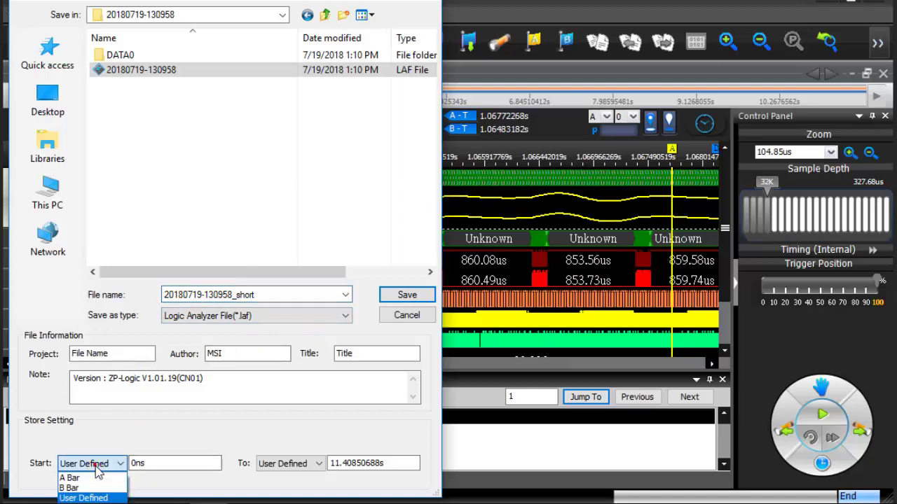
click(90, 488)
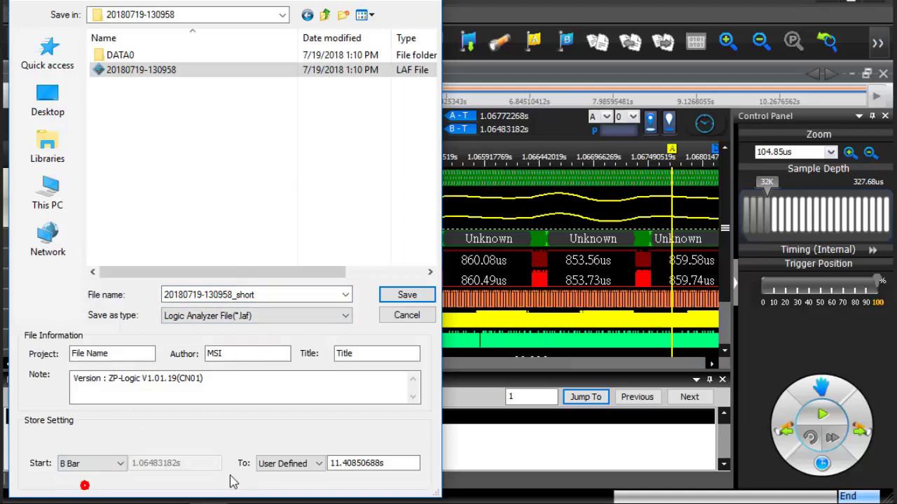
click(282, 463)
click(270, 478)
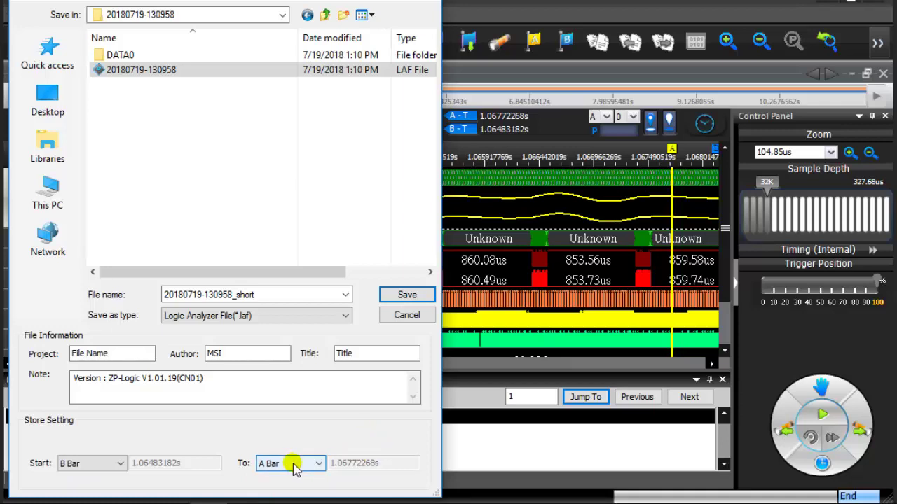
- Dismiss the range-too-small warning, change the end to User Defined 1.07531753s, and save
click(396, 294)
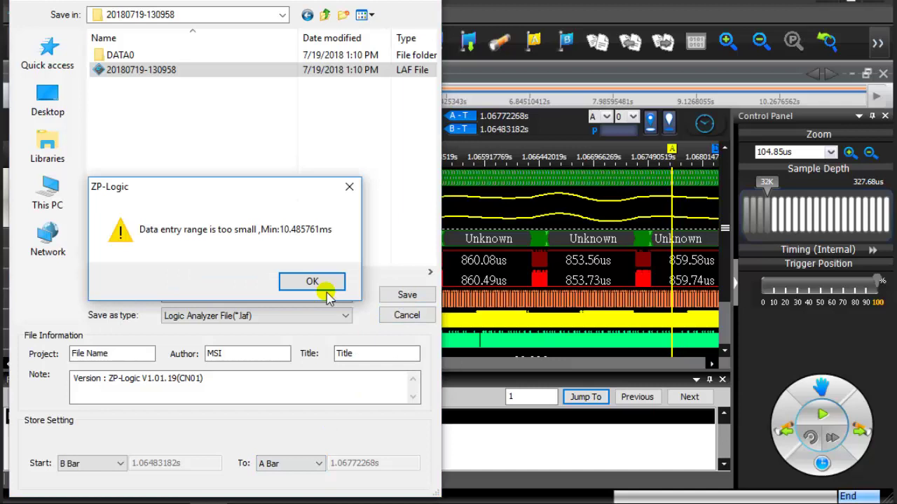
click(320, 284)
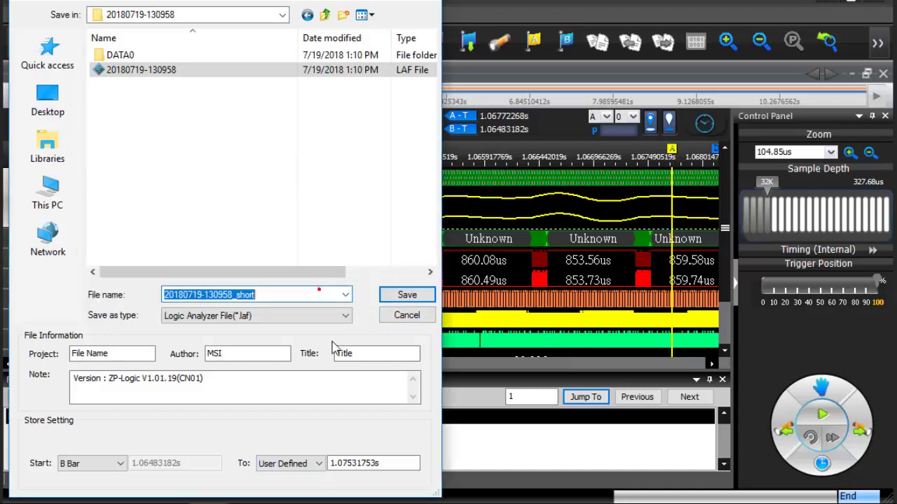
click(392, 464)
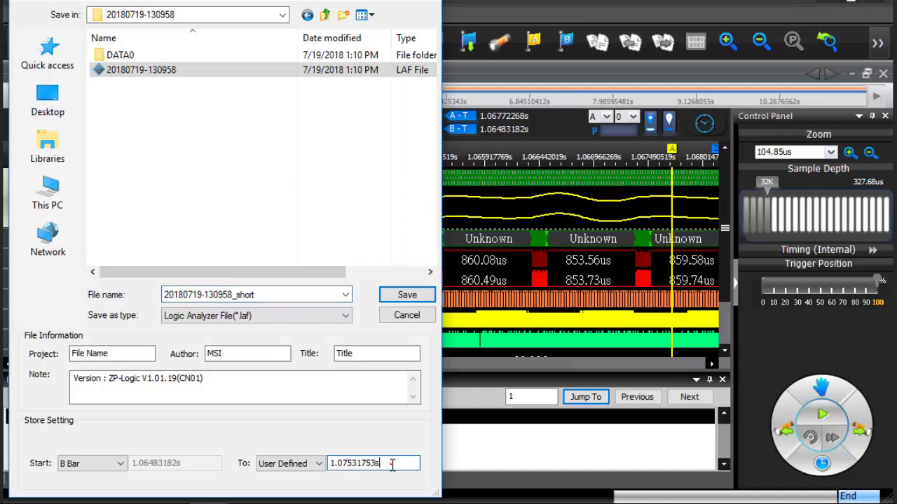
click(405, 296)
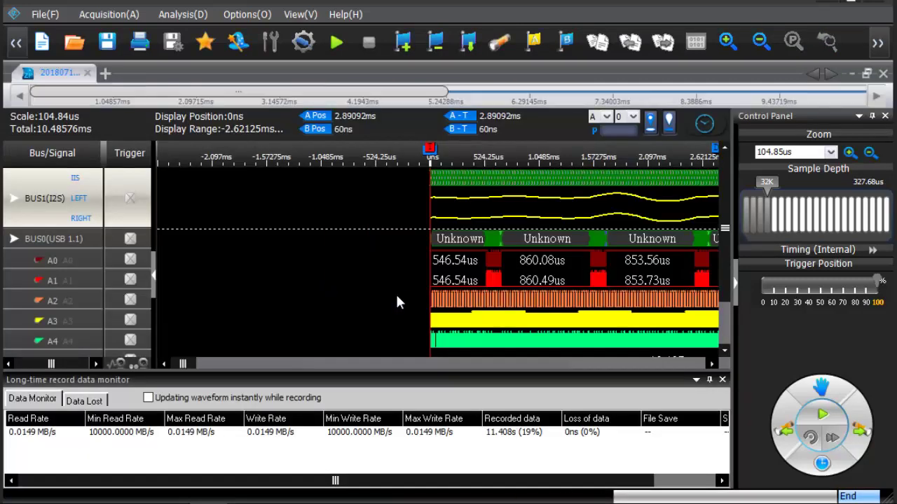
- Scroll the waveform right until the start of the 10.48576 ms capture's data appears
click(712, 364)
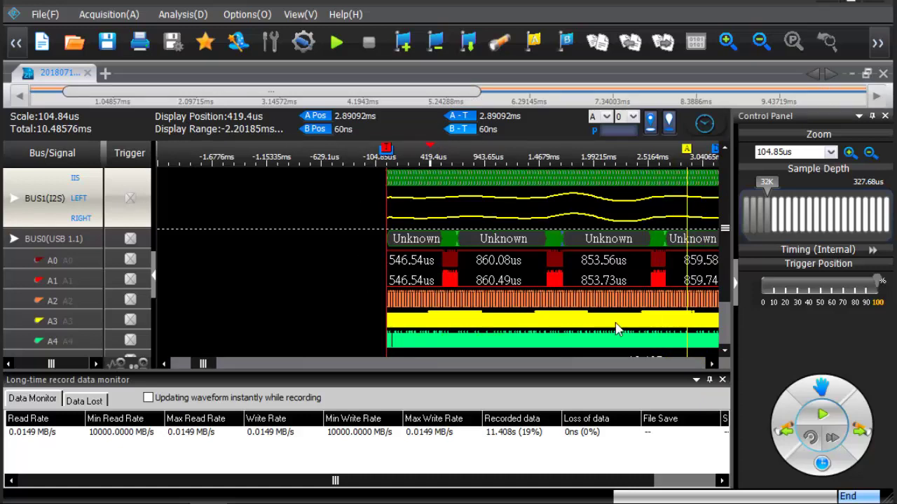
- Open audio playback for BUS1(I2S) with a 44100 Hz sampling frequency
right_click(54, 187)
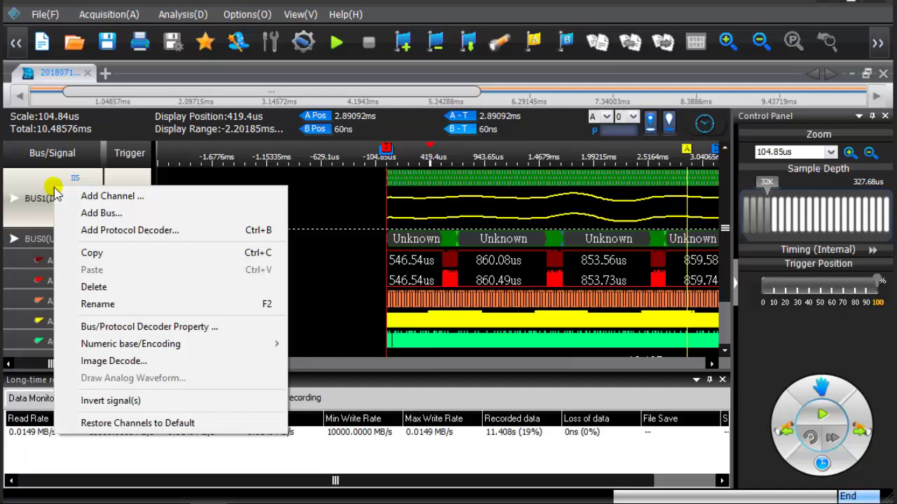
click(114, 361)
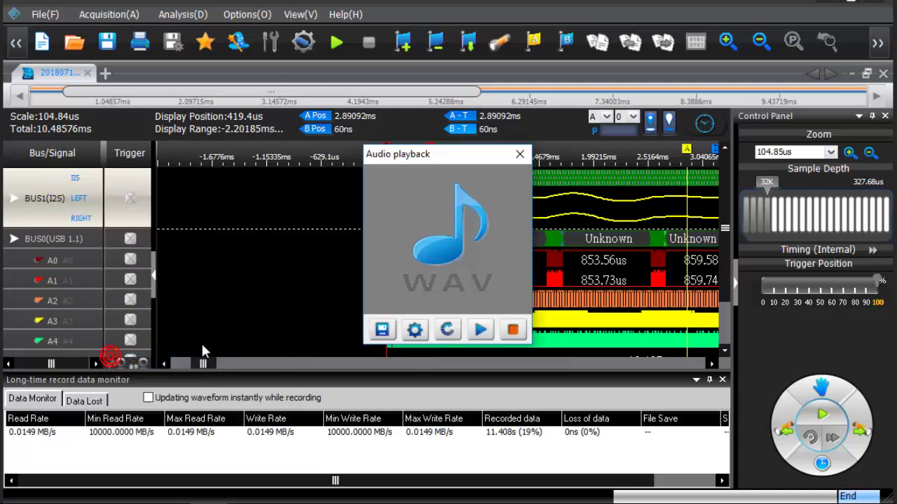
click(415, 329)
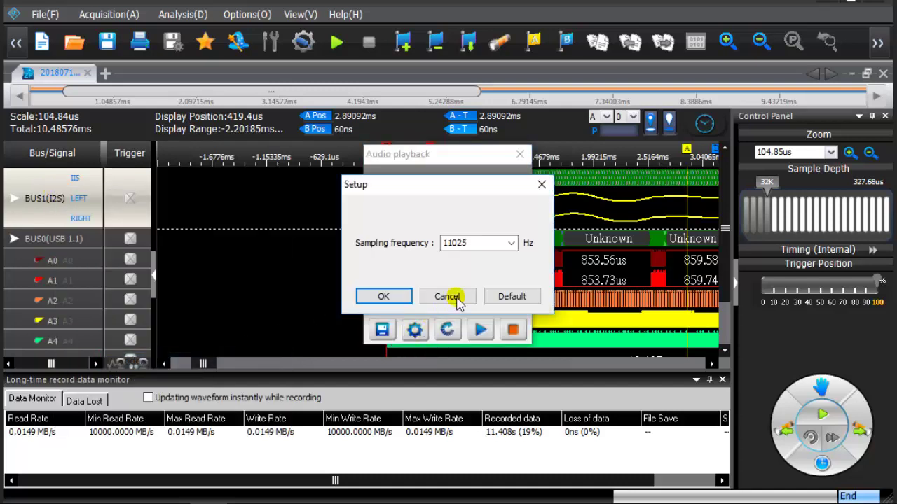
click(512, 243)
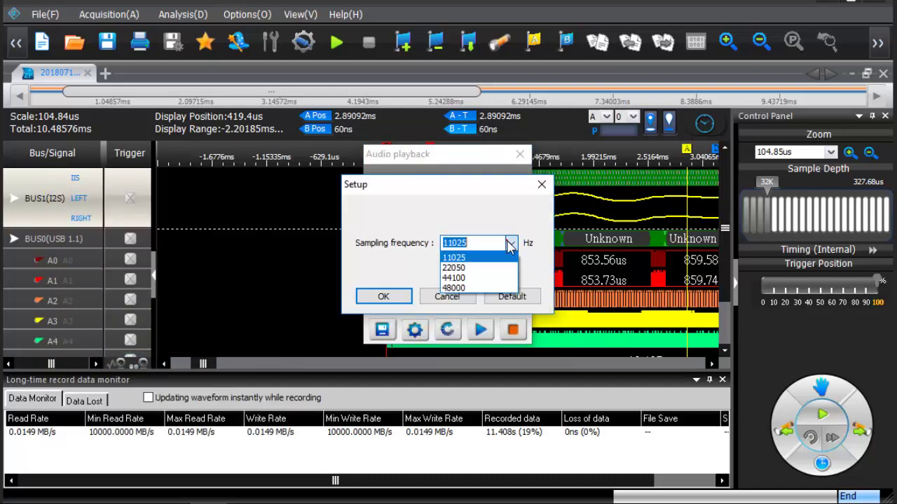
click(467, 279)
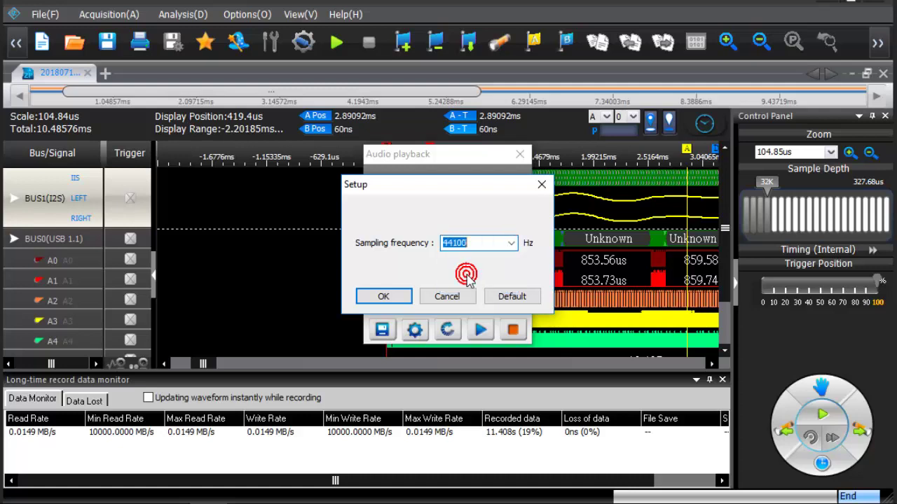
click(379, 298)
- Save the I2S audio as the WAV file I2S_02
click(382, 331)
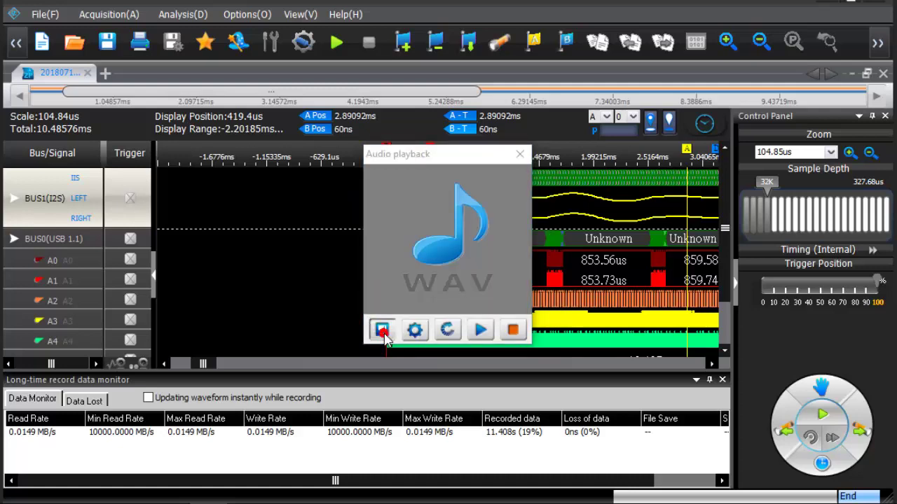
text(I2S)
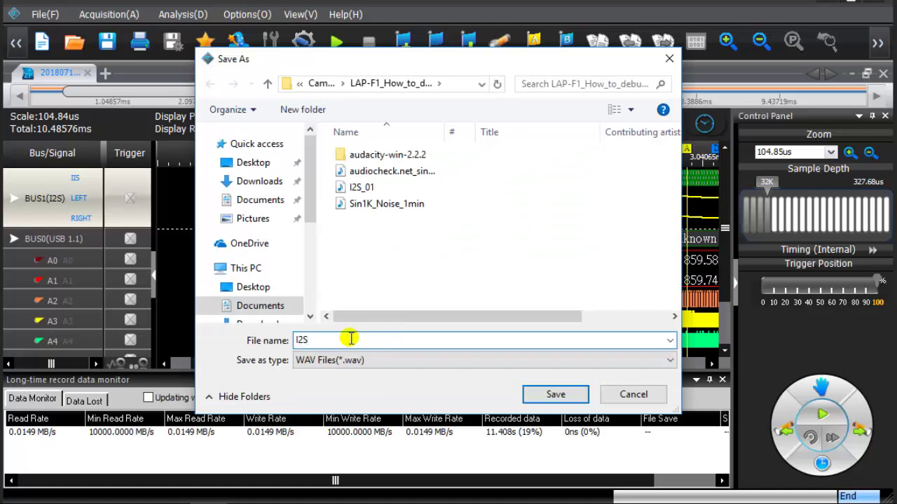
text(_02)
click(551, 396)
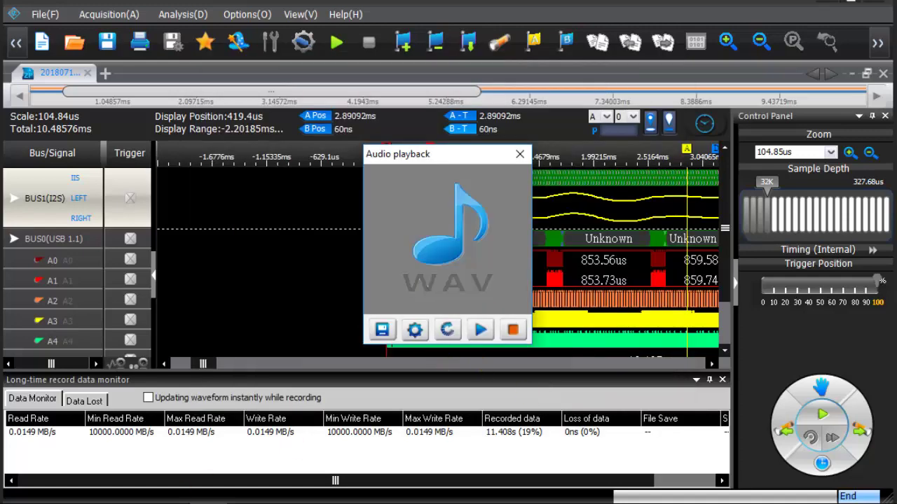
- Drag I2S_02 from its File Explorer folder into Audacity to load it
click(245, 501)
click(207, 501)
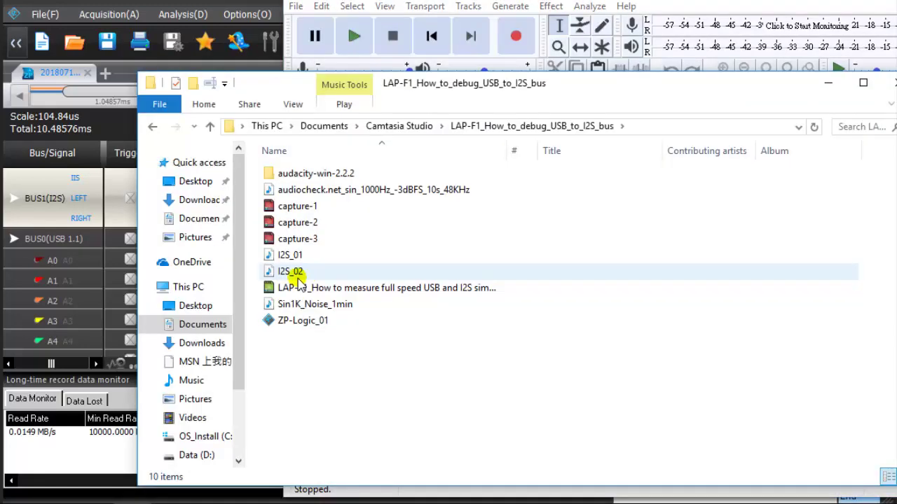
click(287, 273)
drag(286, 275, 896, 280)
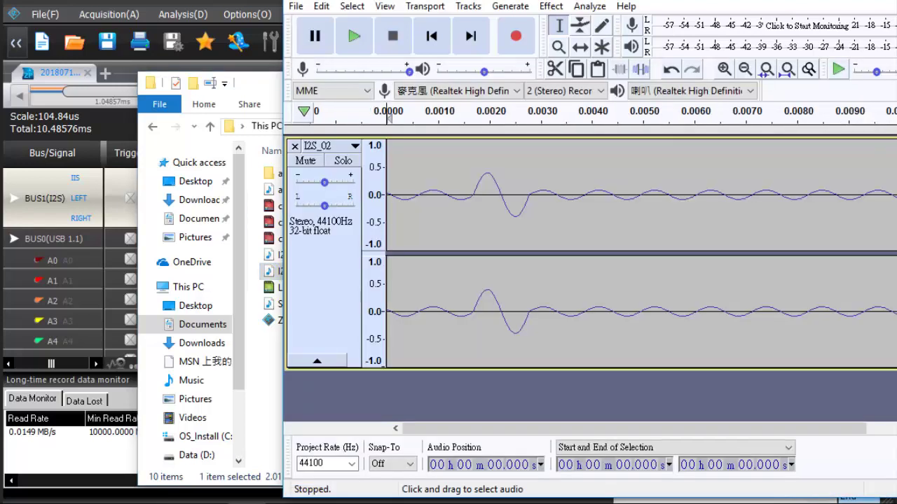